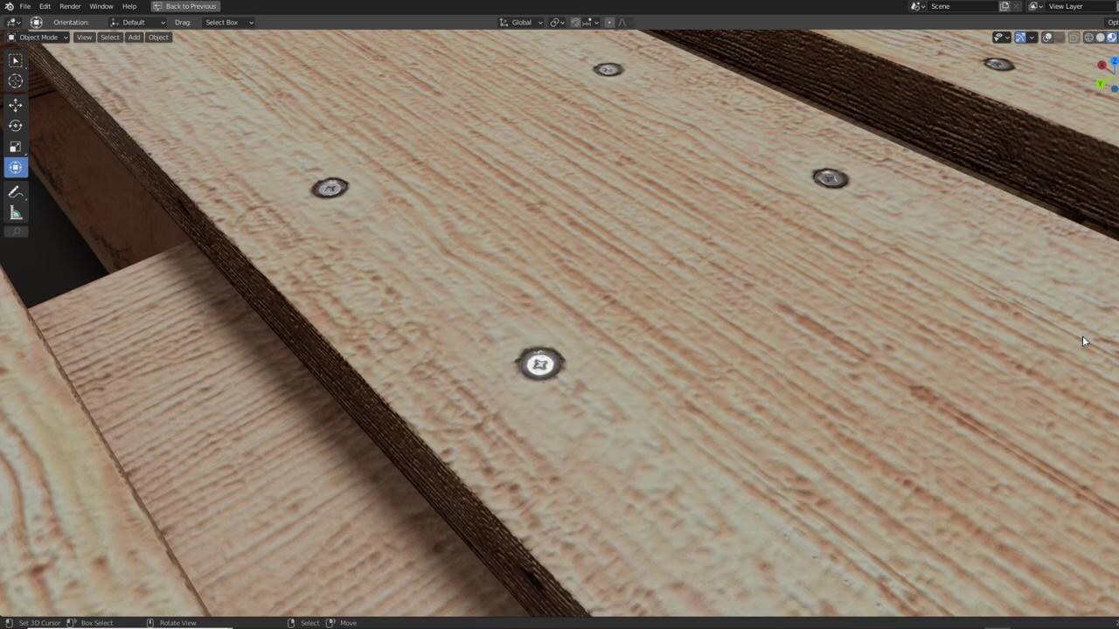
Zoom out from the screwed-plank close-up to show the whole pallet.
middle_drag(613, 342, 617, 347)
scroll(612, 346, up, 2)
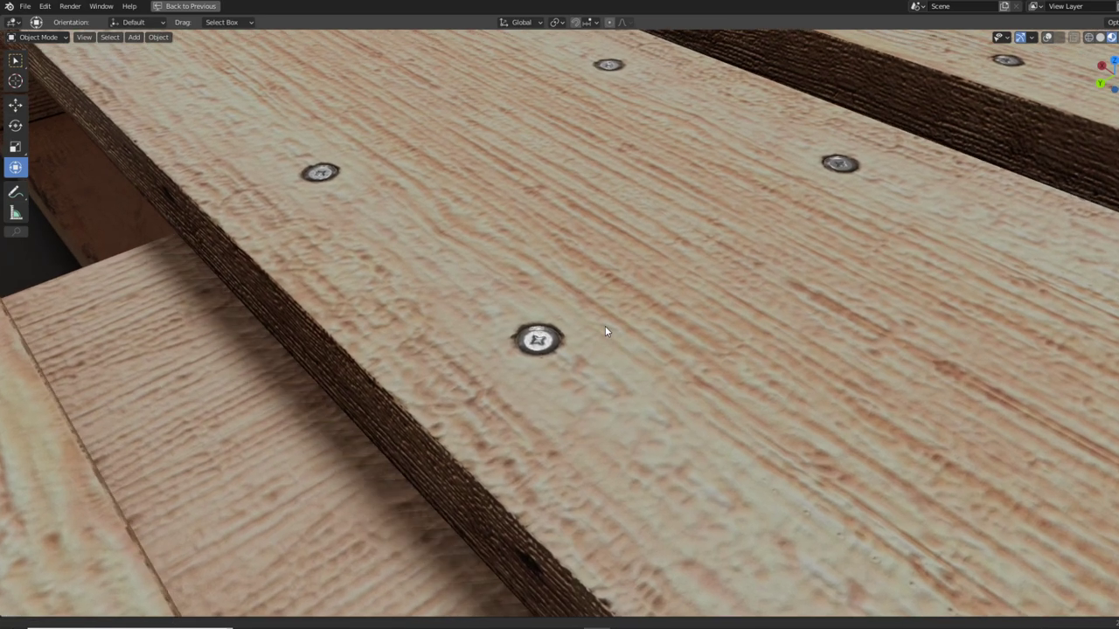
scroll(604, 326, up, 3)
scroll(605, 282, up, 3)
scroll(605, 253, up, 2)
scroll(606, 260, down, 3)
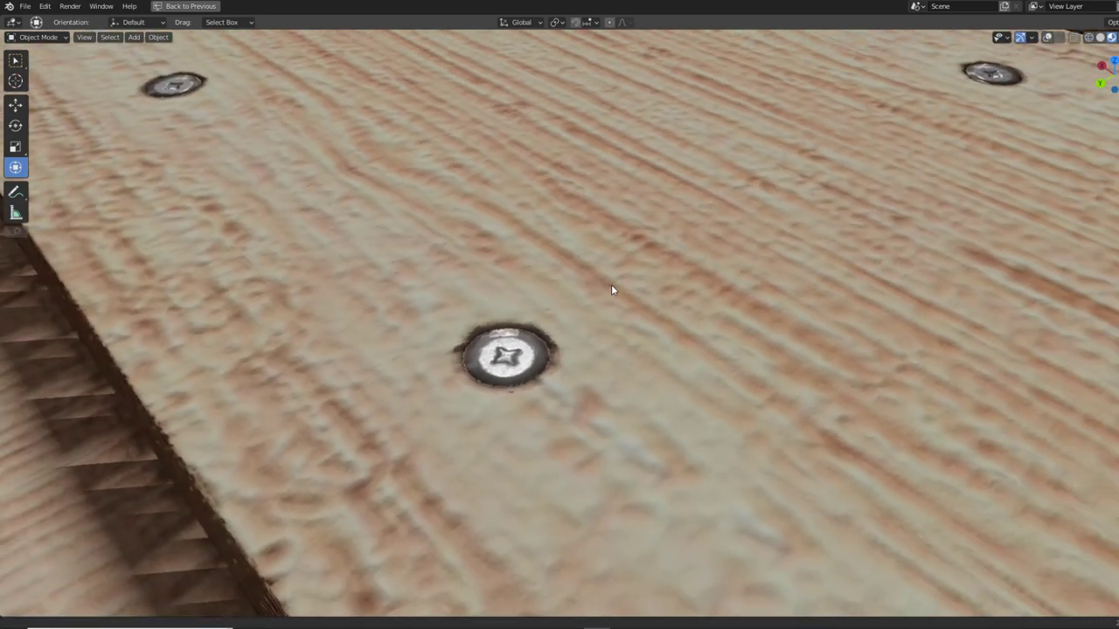
scroll(612, 287, down, 3)
scroll(639, 385, down, 2)
scroll(679, 127, down, 2)
scroll(679, 127, down, 3)
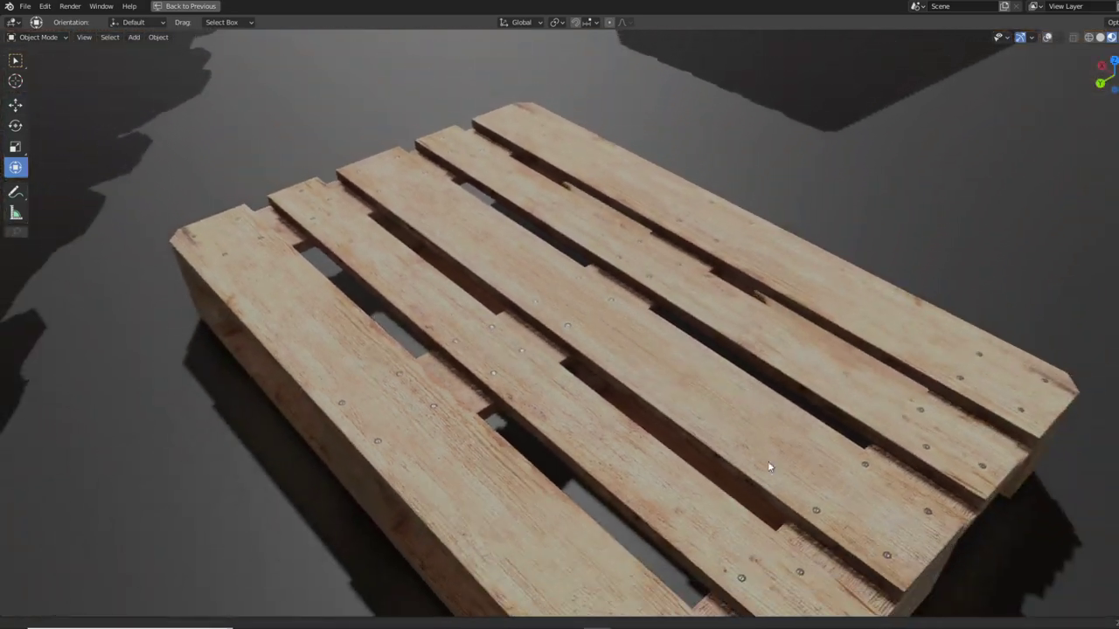
scroll(769, 466, down, 3)
scroll(814, 324, down, 3)
scroll(864, 449, down, 2)
scroll(1005, 55, down, 2)
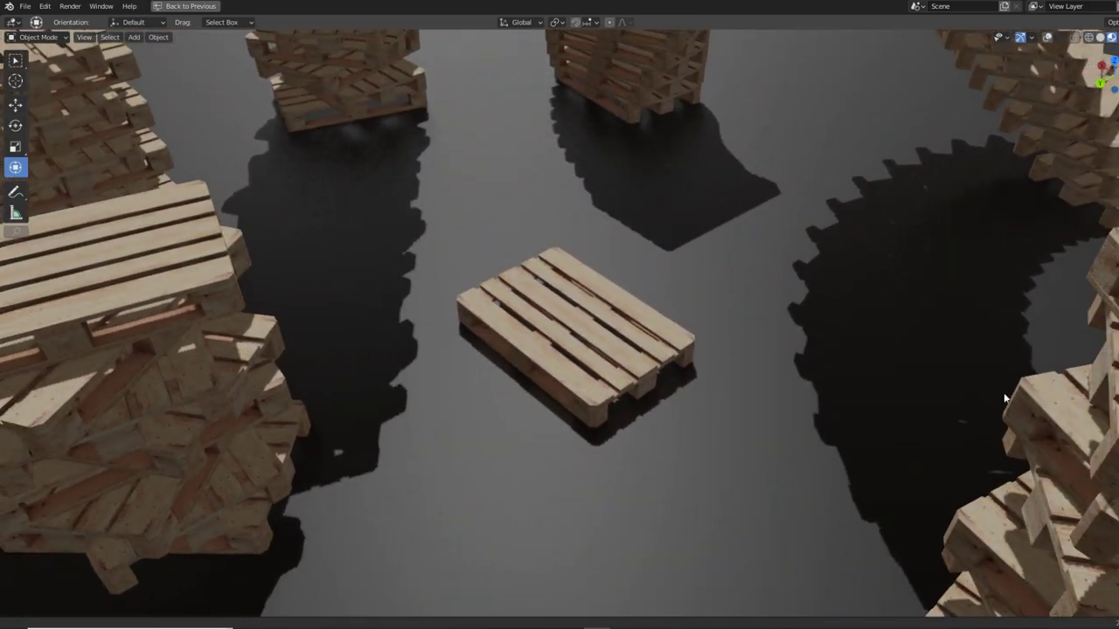
scroll(1005, 55, down, 1)
scroll(978, 52, down, 1)
scroll(967, 49, down, 2)
scroll(940, 534, down, 3)
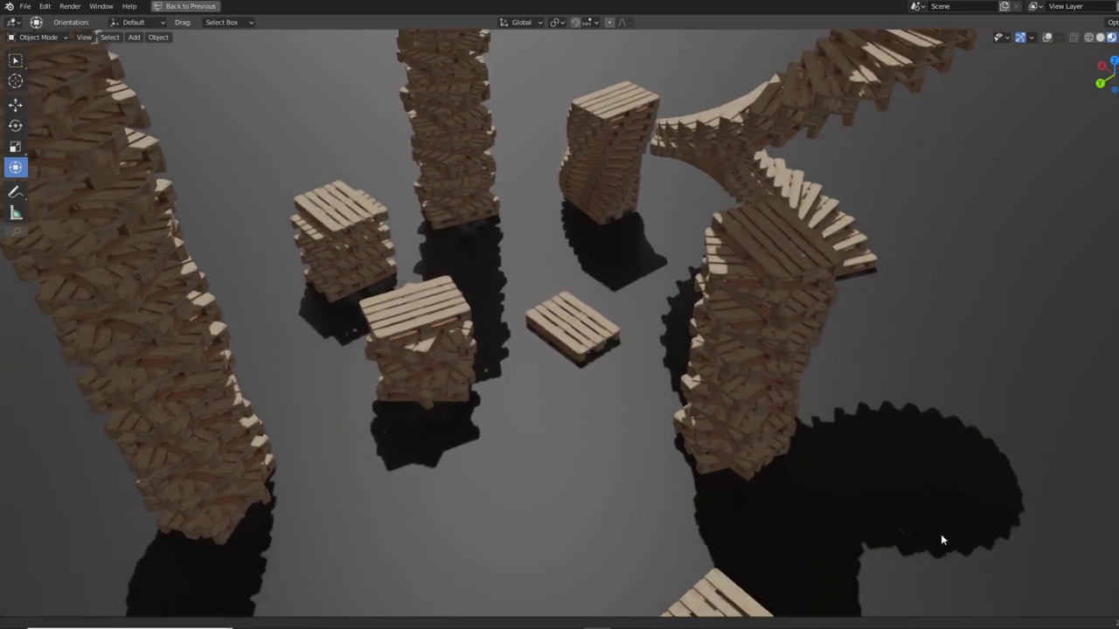
scroll(947, 118, down, 3)
scroll(926, 141, down, 2)
Orbit down to eye level and look around the twisting pallet towers in the workshop.
mouse_move(541, 120)
middle_down()
mouse_move(454, 257)
mouse_move(285, 213)
mouse_move(466, 234)
middle_up()
scroll(498, 253, up, 6)
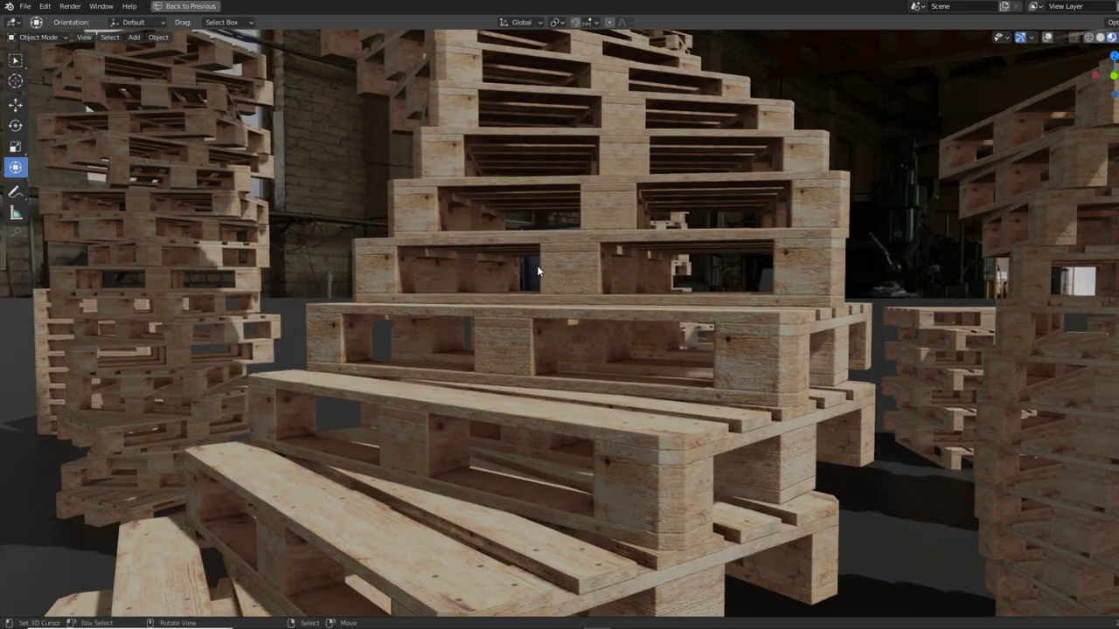
mouse_move(571, 241)
middle_down()
mouse_move(492, 227)
mouse_move(628, 263)
mouse_move(484, 333)
mouse_move(638, 408)
mouse_move(631, 273)
mouse_move(672, 377)
mouse_move(1021, 105)
middle_up()
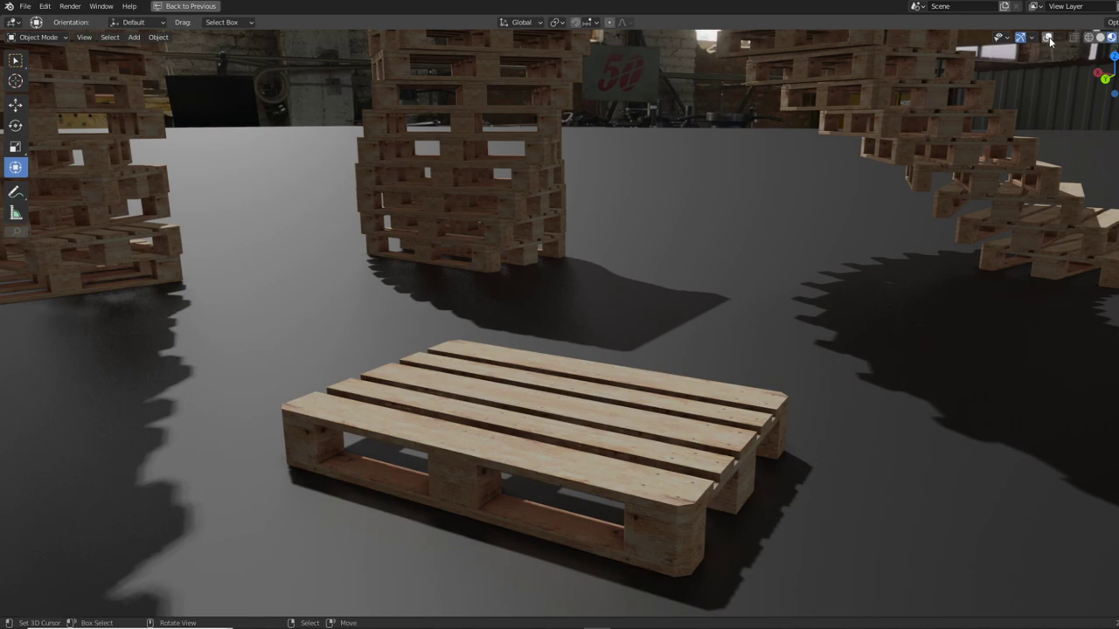
Select an Empty driving a pallet stack and raise it along Z.
middle_drag(664, 306, 599, 266)
click(548, 244)
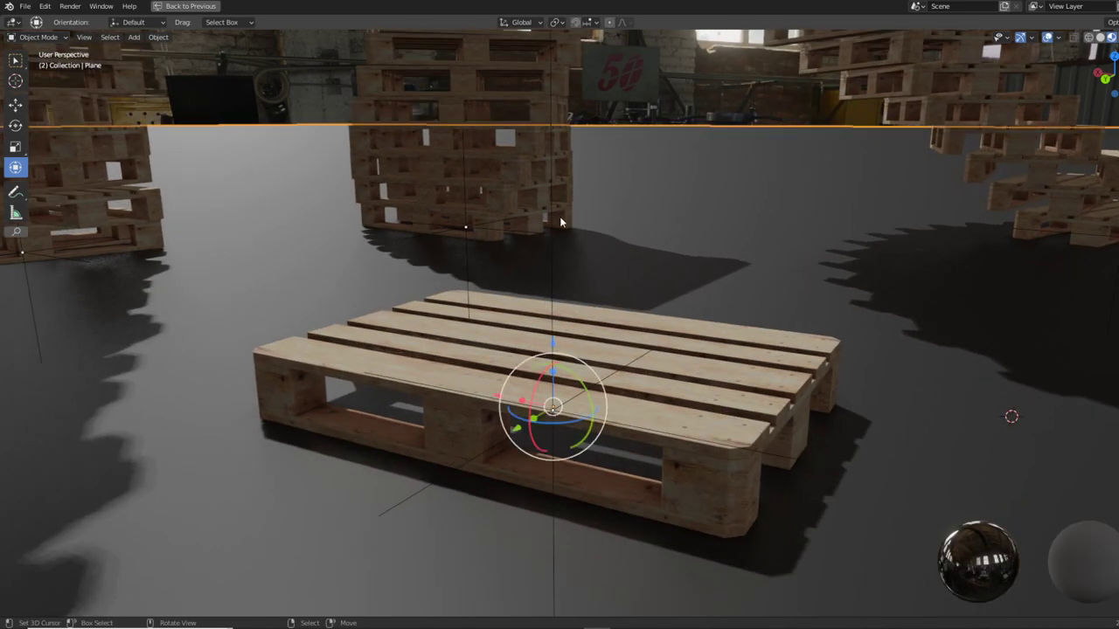
middle_drag(550, 206, 683, 355)
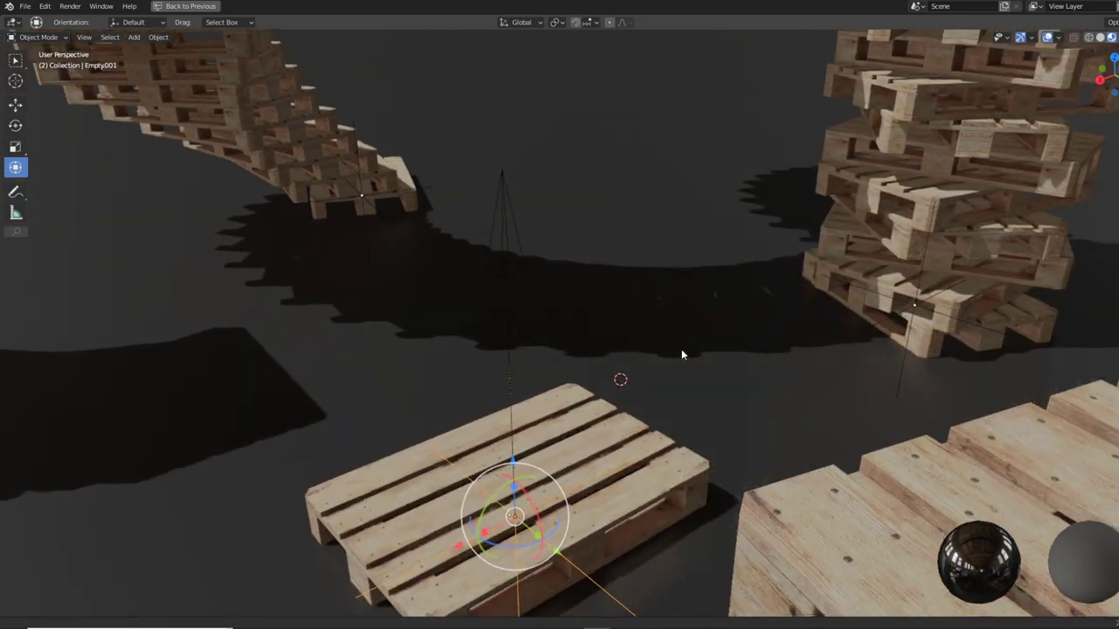
click(520, 253)
mouse_move(521, 253)
middle_down()
mouse_move(547, 227)
mouse_move(568, 242)
mouse_move(553, 365)
middle_up()
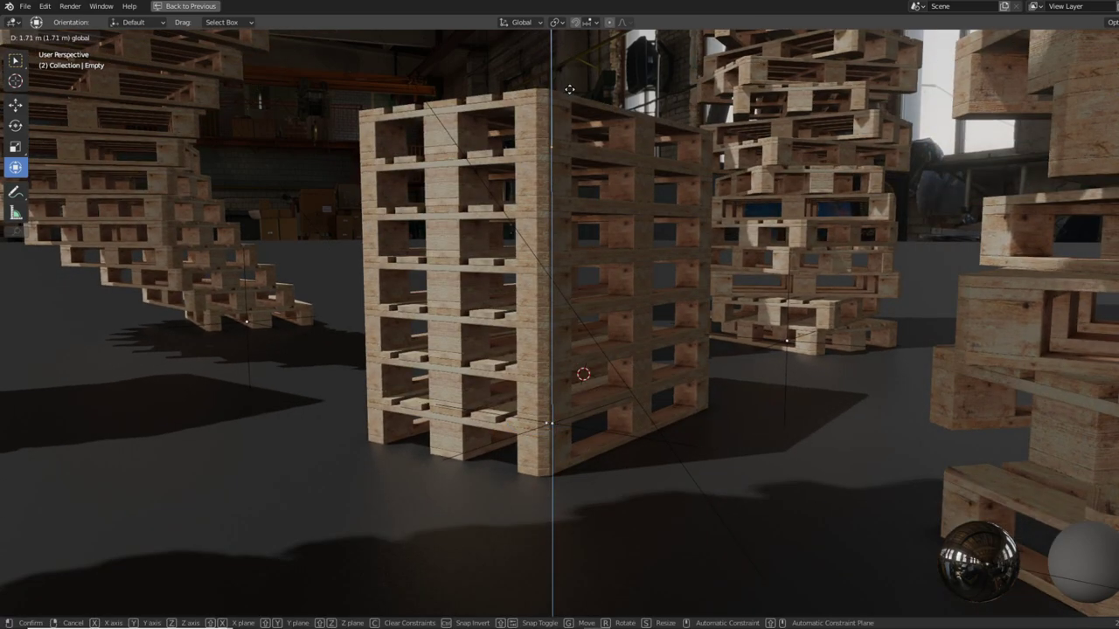
click(567, 198)
middle_drag(567, 198, 580, 235)
Rotate and move the Empty around Z to twist and reshape its pallet stack.
key(r)
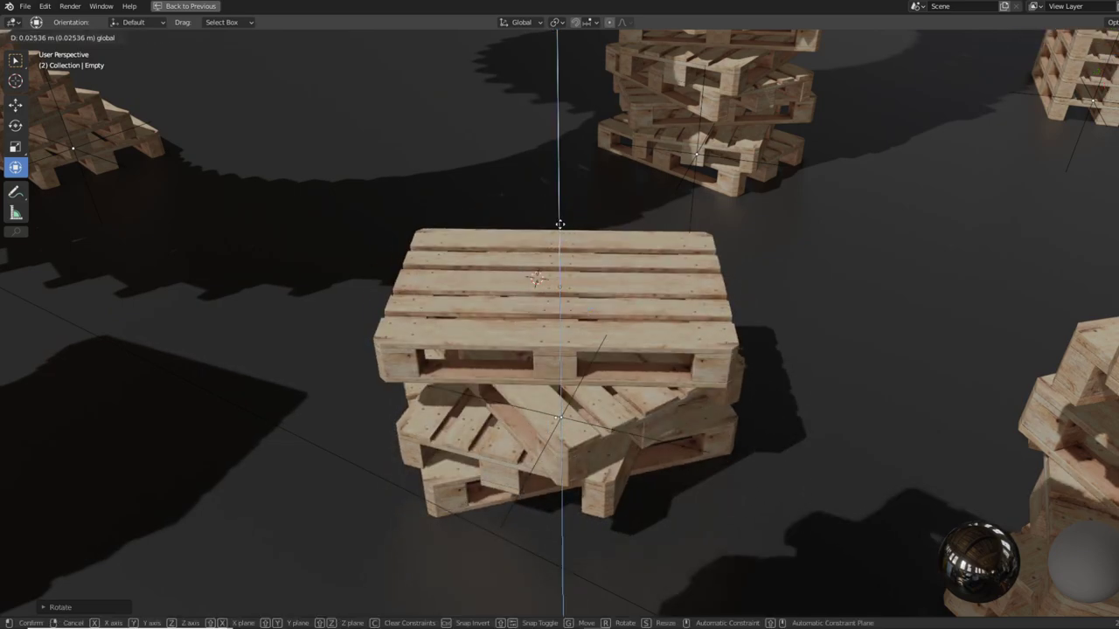
click(586, 524)
scroll(587, 524, down, 5)
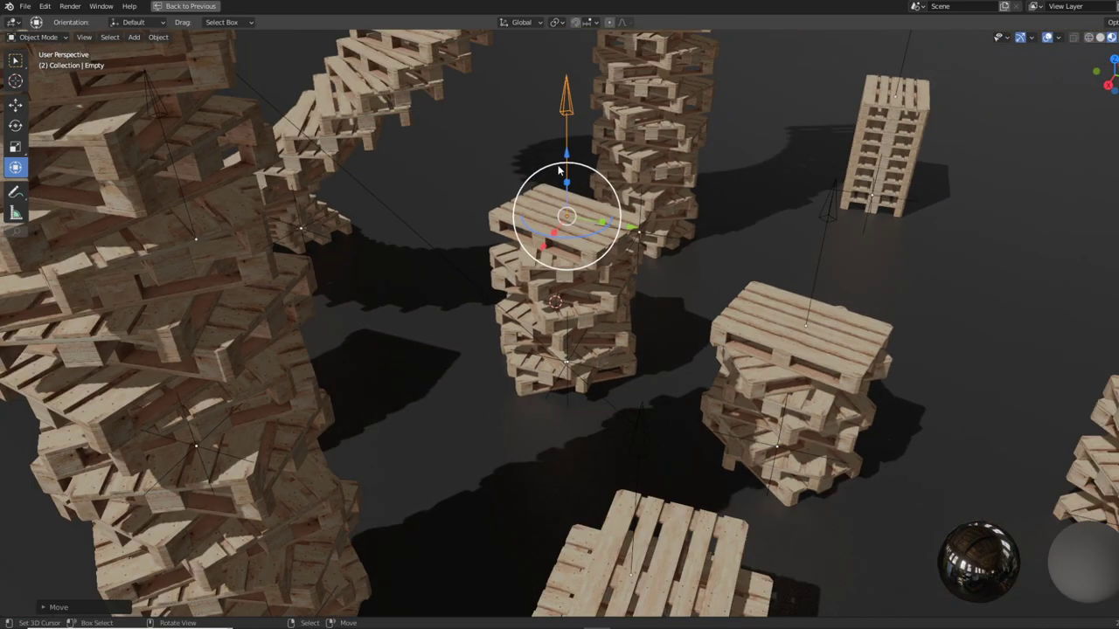
middle_drag(586, 525, 520, 284)
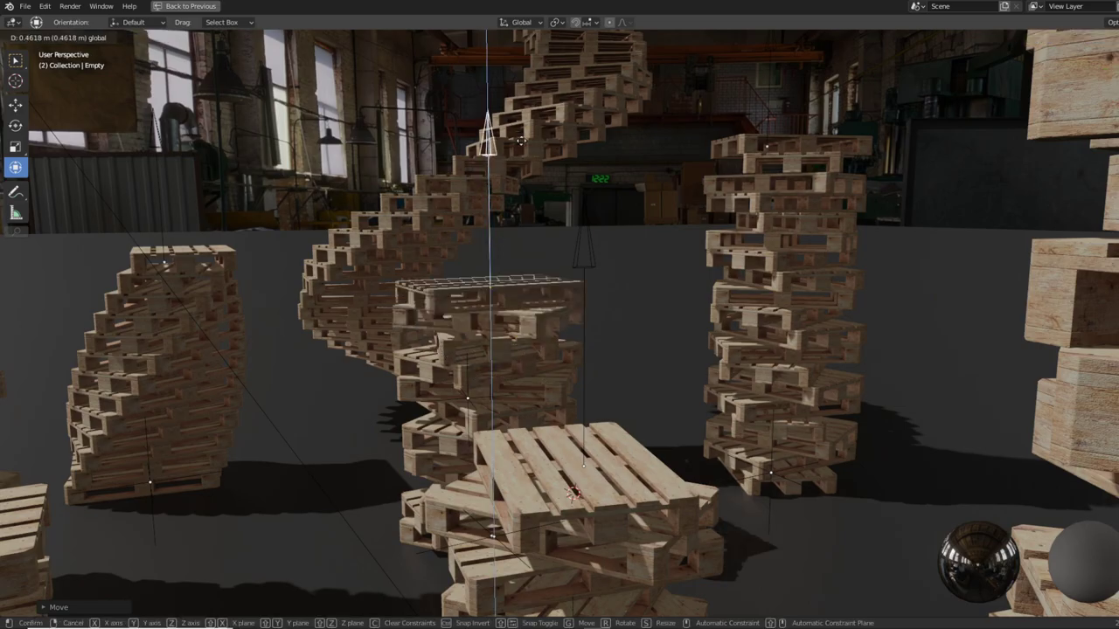
middle_drag(554, 60, 586, 257)
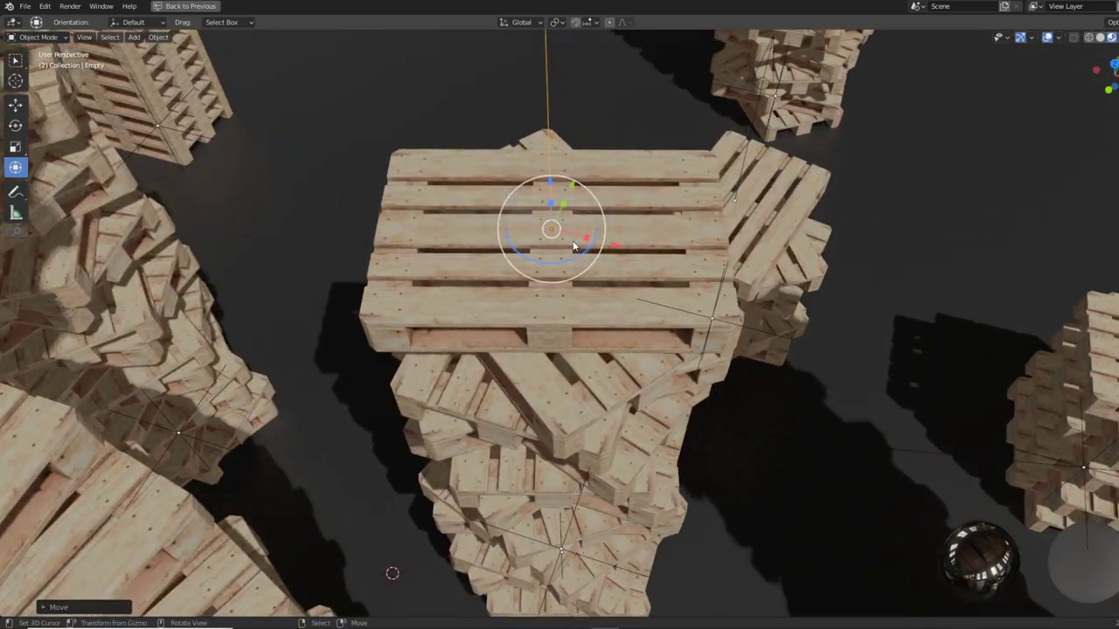
mouse_move(587, 257)
mouse_down()
mouse_move(618, 253)
mouse_move(461, 345)
mouse_move(715, 308)
mouse_move(670, 176)
mouse_move(576, 129)
mouse_up()
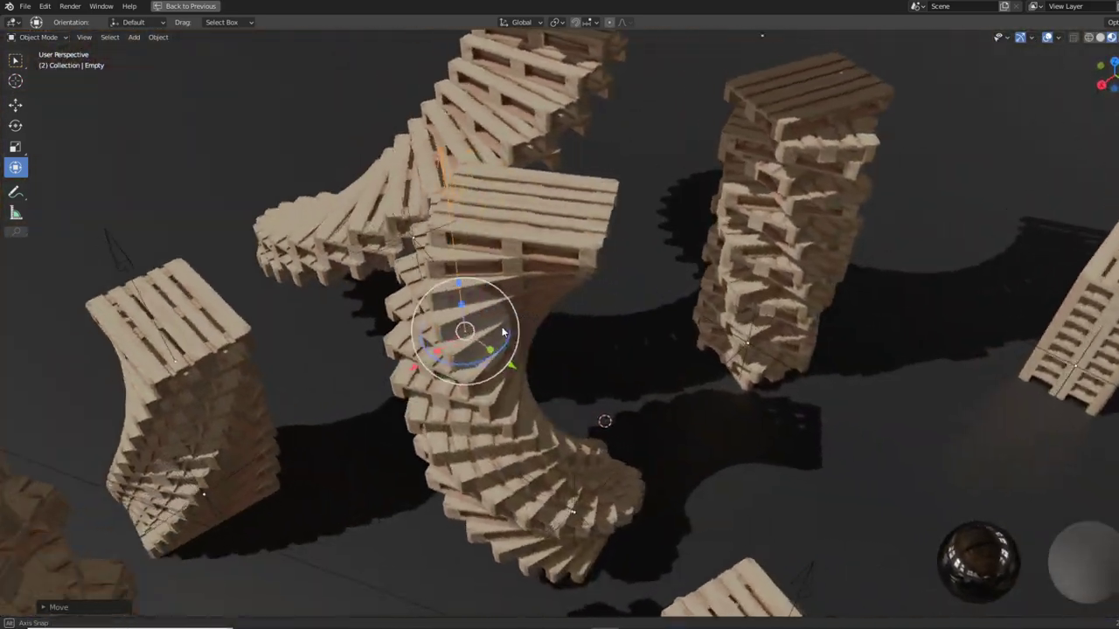
mouse_move(503, 332)
middle_down()
mouse_move(411, 291)
mouse_move(515, 268)
middle_up()
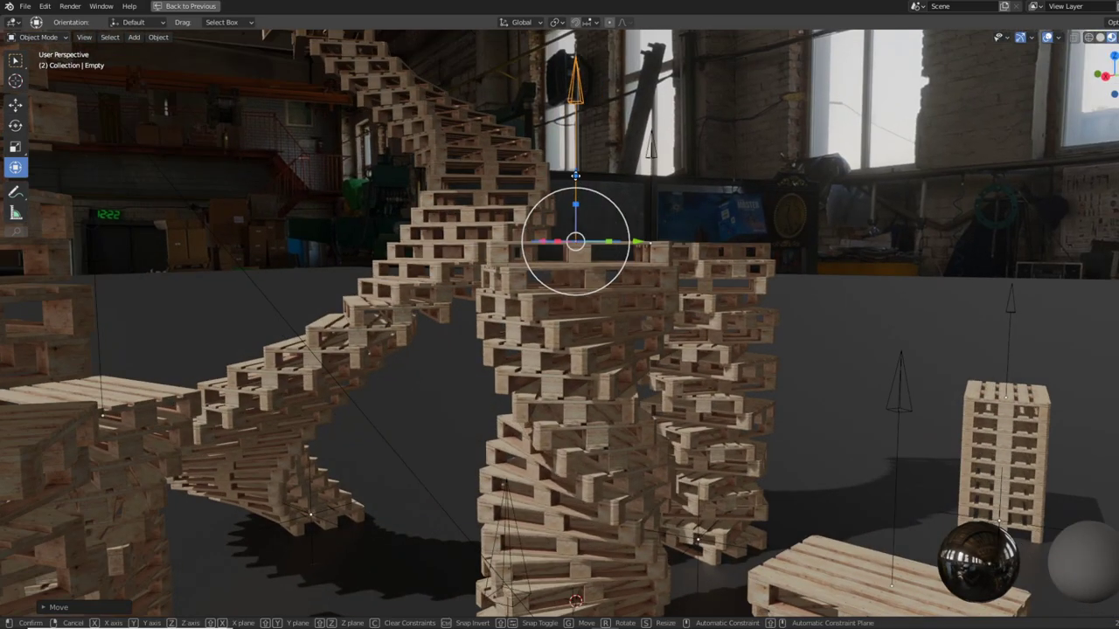
click(604, 397)
Zoom and orbit around the reshaped pallet stack.
scroll(604, 244, up, 4)
scroll(746, 240, up, 4)
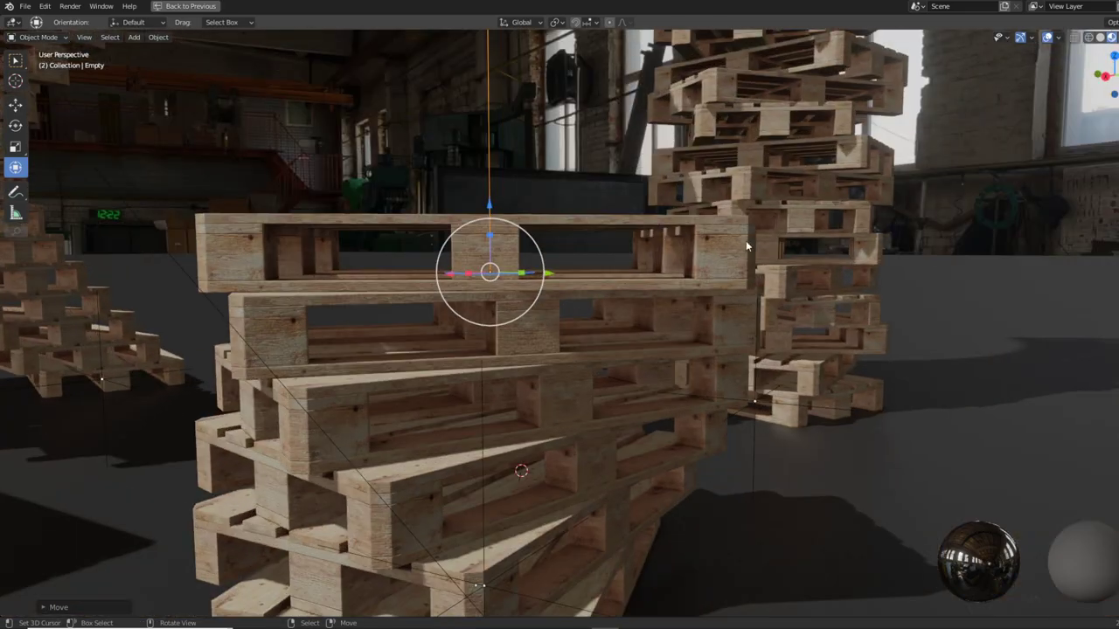
scroll(686, 308, up, 4)
scroll(686, 307, down, 3)
scroll(618, 320, down, 3)
scroll(529, 358, down, 4)
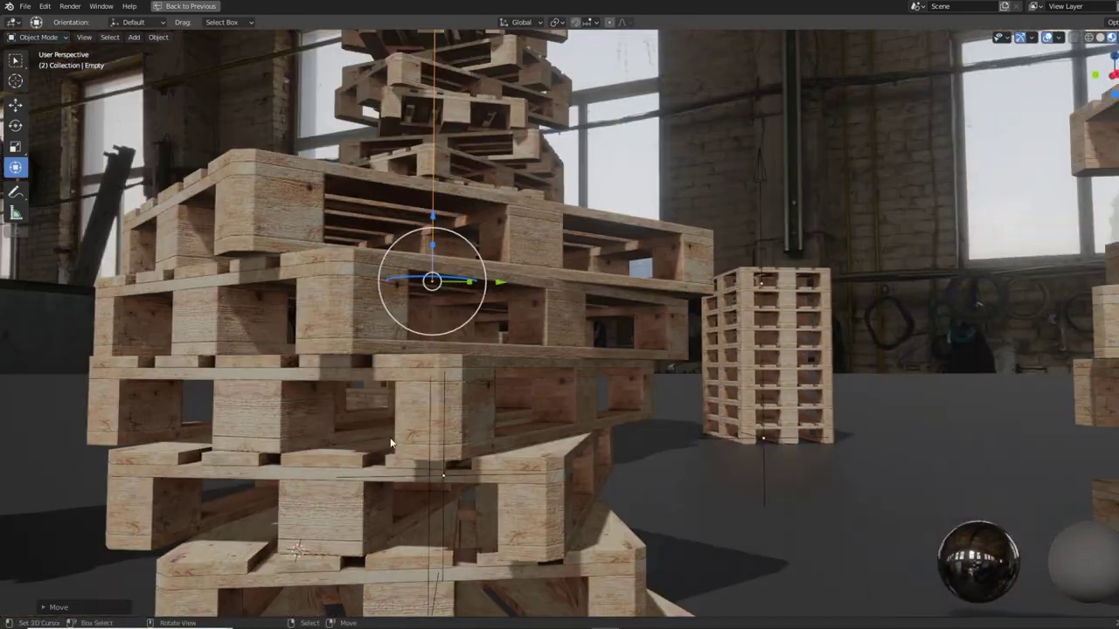
mouse_move(402, 445)
middle_down()
mouse_move(524, 421)
mouse_move(705, 514)
mouse_move(802, 480)
middle_up()
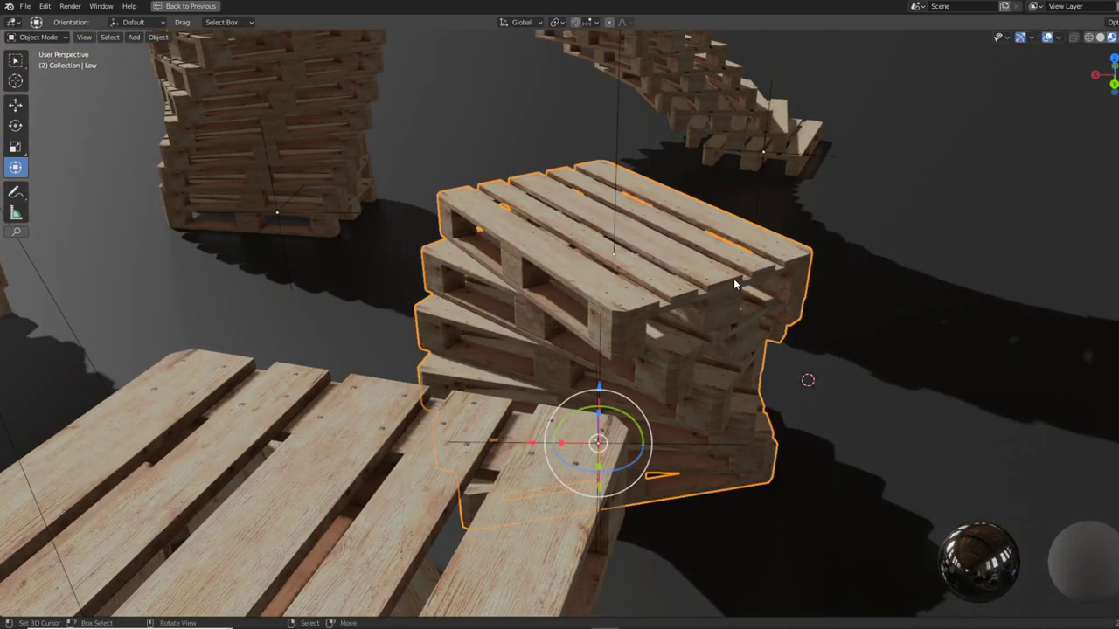
Restore the full layout, collapse the Array modifier, and hide the Mirror modifier's viewport effect.
key(ctrl+space)
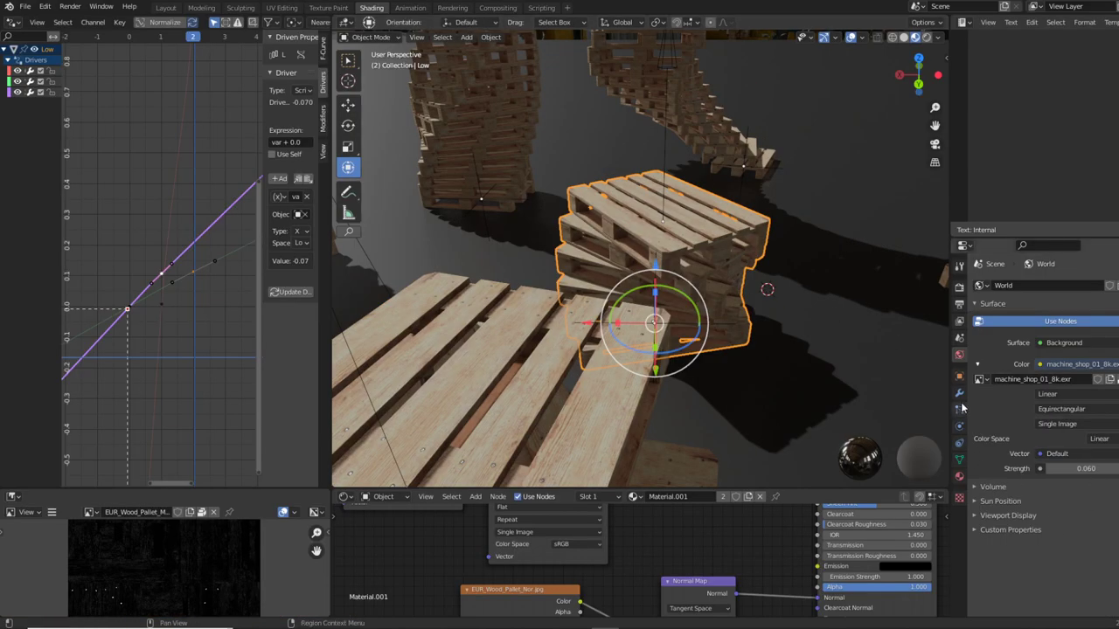
click(977, 349)
click(977, 333)
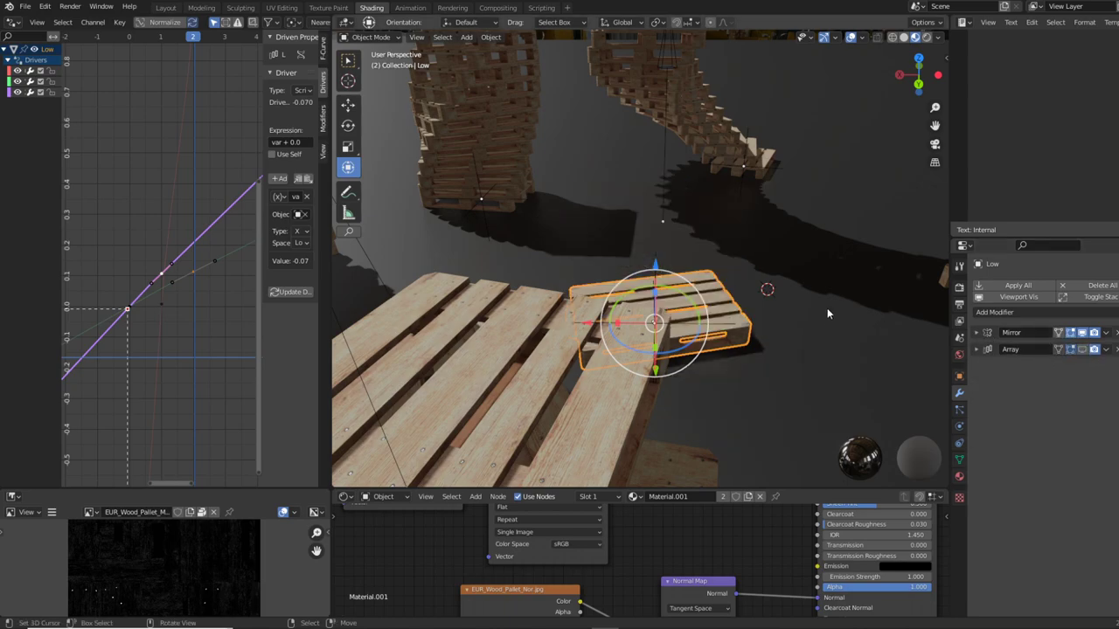
mouse_move(826, 307)
middle_down()
mouse_move(682, 253)
mouse_move(702, 169)
middle_up()
scroll(672, 247, up, 3)
click(1082, 350)
scroll(627, 201, up, 5)
scroll(627, 207, down, 5)
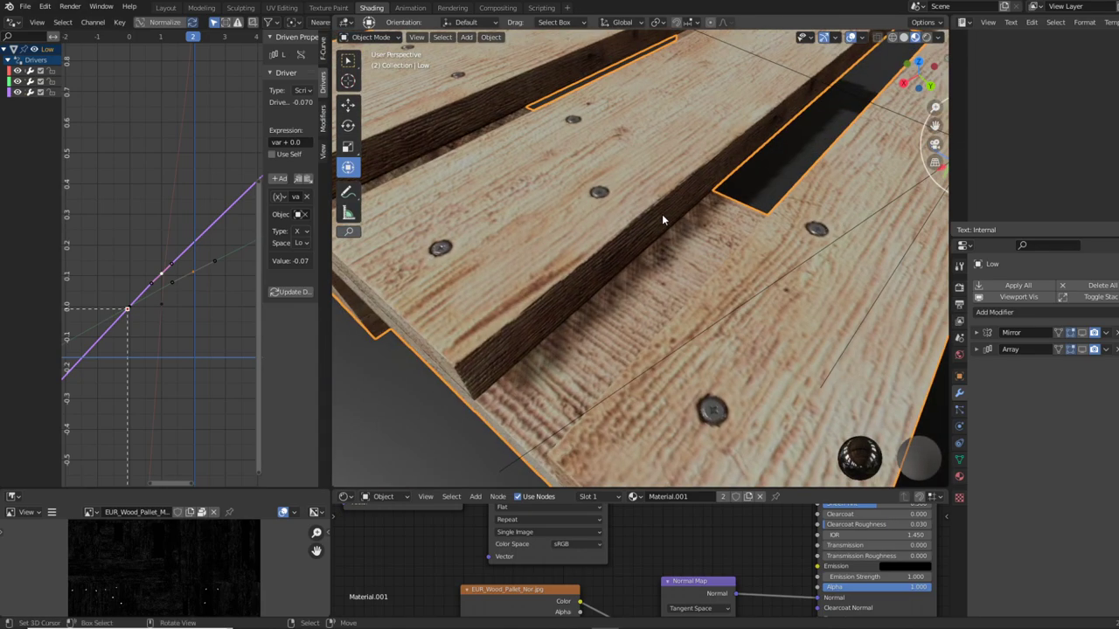
mouse_move(662, 214)
middle_down()
mouse_move(634, 211)
mouse_move(689, 209)
mouse_move(616, 180)
mouse_move(727, 240)
middle_up()
Show the Mirror effect again and enable the Array modifier's viewport display.
click(1082, 333)
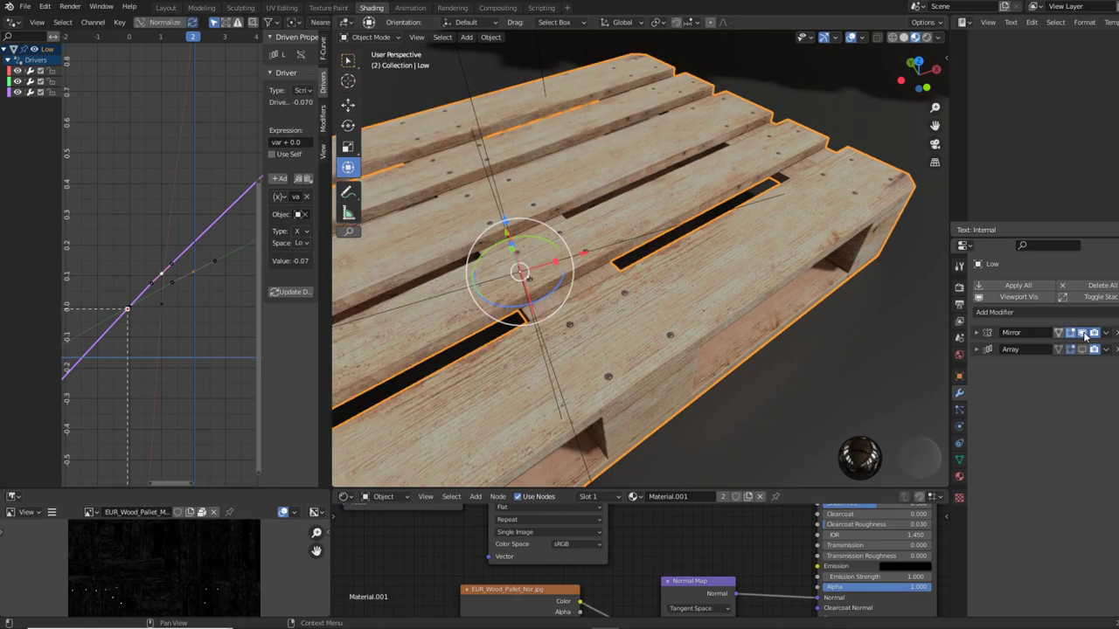
scroll(642, 271, down, 3)
middle_drag(643, 271, 787, 288)
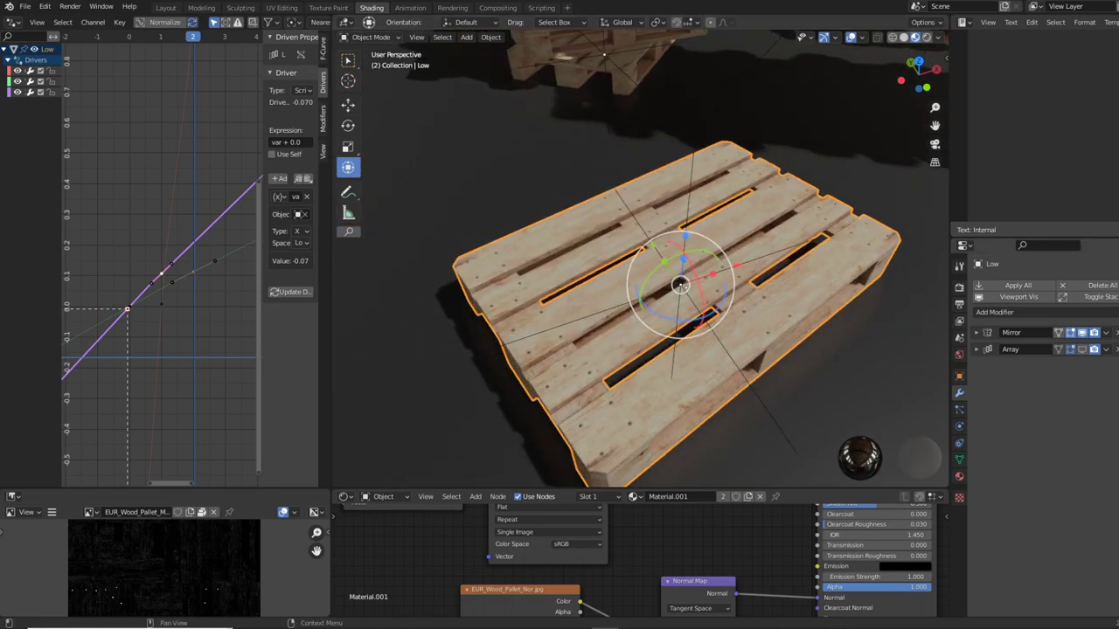
click(978, 333)
click(1082, 349)
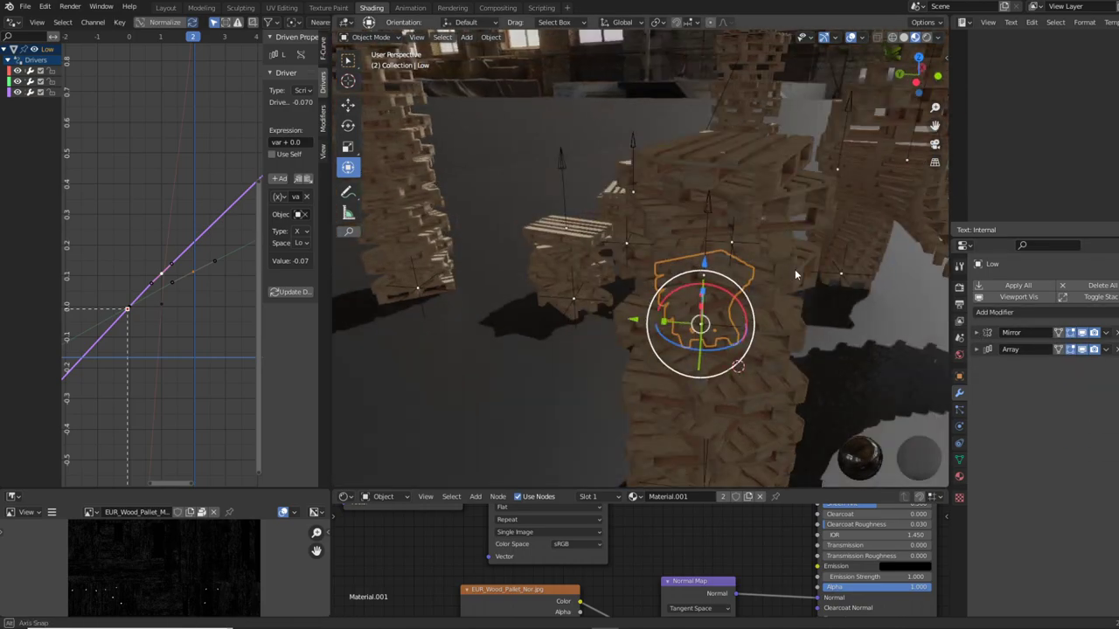
mouse_move(795, 270)
middle_down()
mouse_move(376, 224)
mouse_move(569, 259)
mouse_move(624, 338)
mouse_move(672, 339)
mouse_move(680, 434)
mouse_move(600, 346)
mouse_move(600, 368)
middle_up()
Maximize the 3D view with Ctrl+Space and isolate the selected pallet in local view.
key(ctrl+space)
scroll(600, 346, up, 3)
key(ctrl+space)
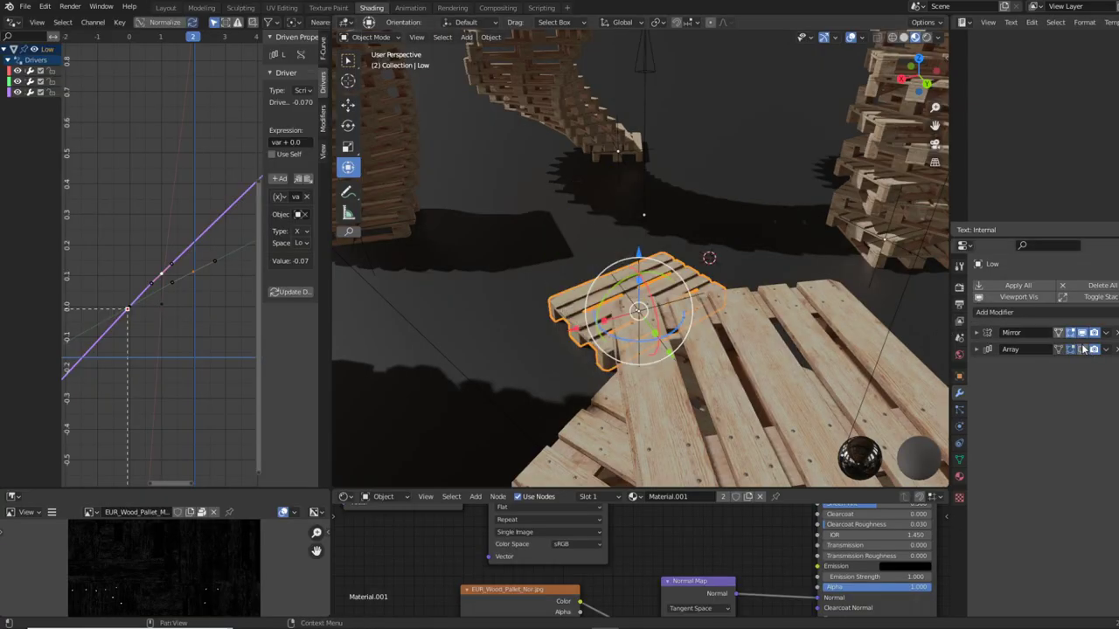
key(ctrl+space)
key(KP_Divide)
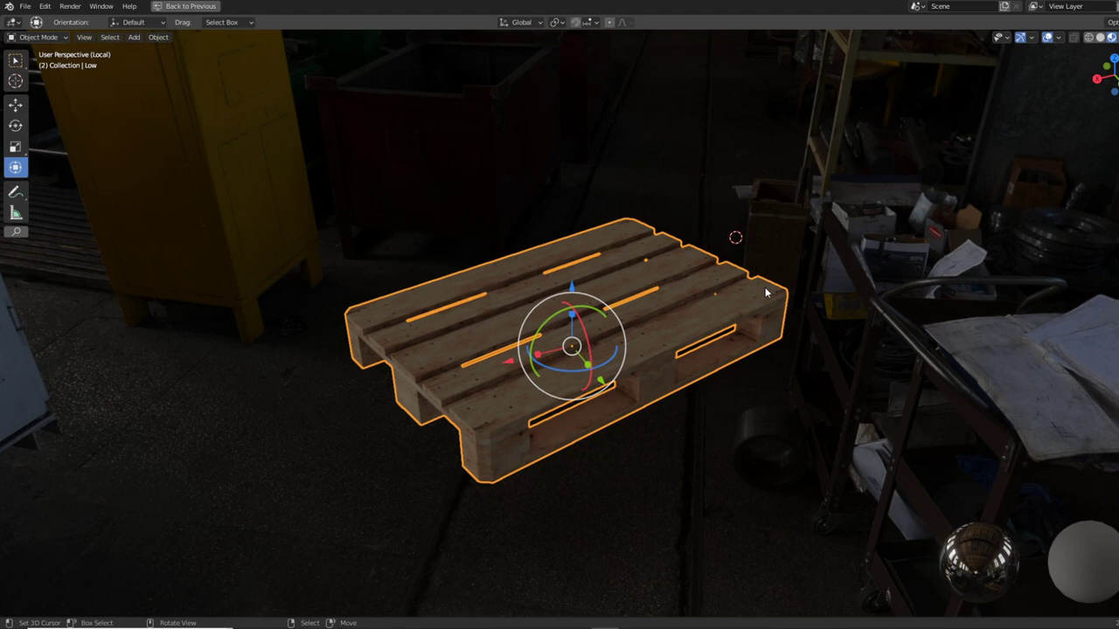
Raise the world HDRI Strength to 0.320 and maximize the 3D view again.
key(ctrl+space)
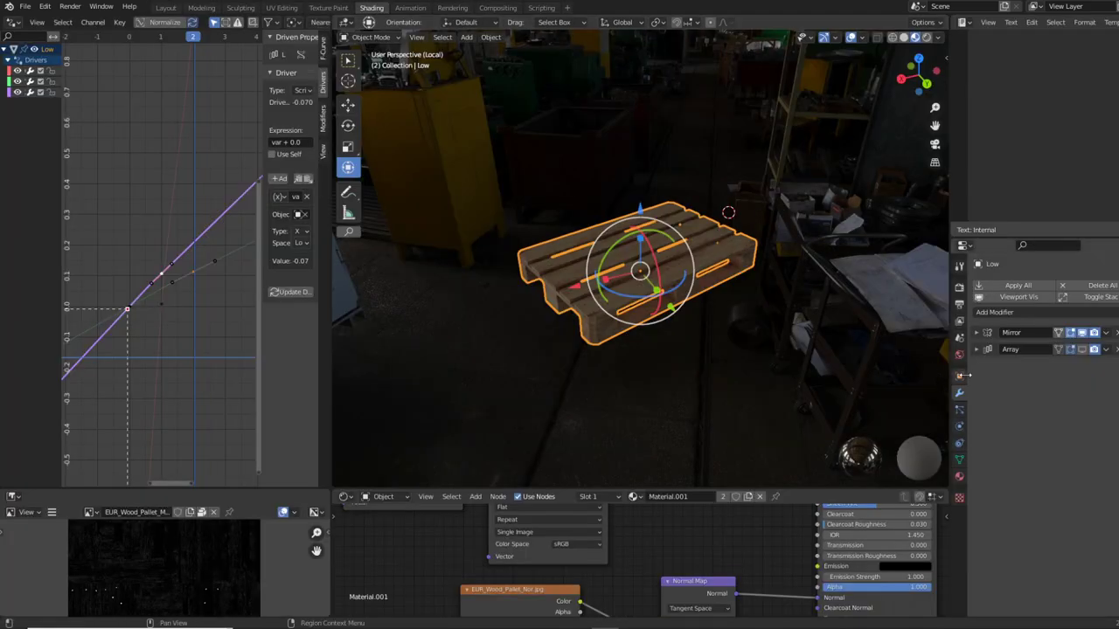
drag(1084, 469, 1110, 469)
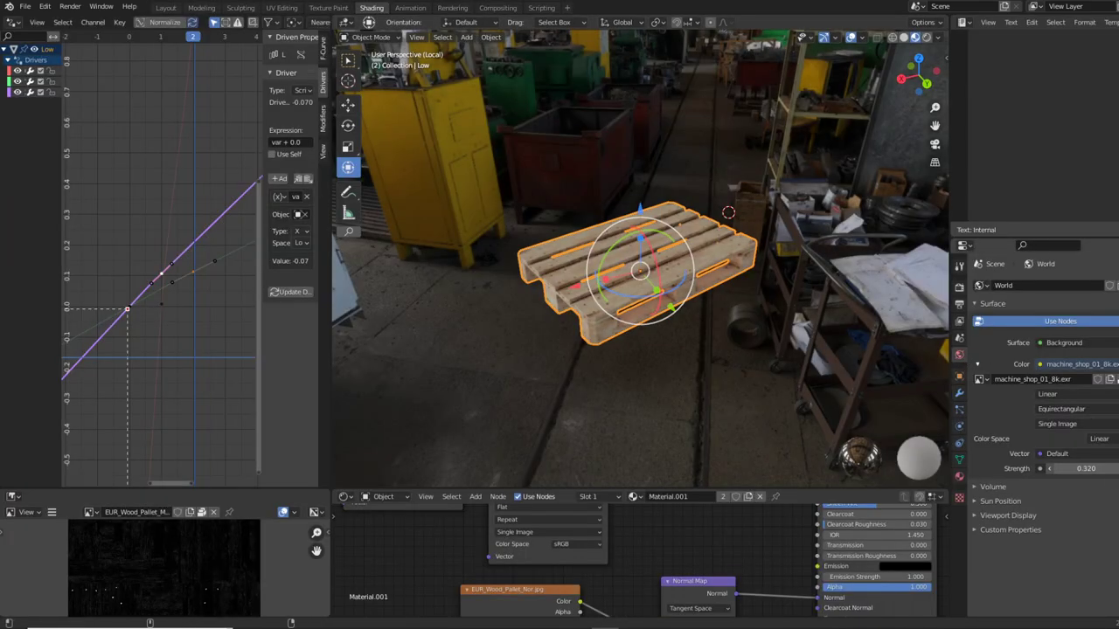
key(ctrl+space)
Select the pallet and orbit to a close top-down view of its planks.
scroll(736, 251, up, 5)
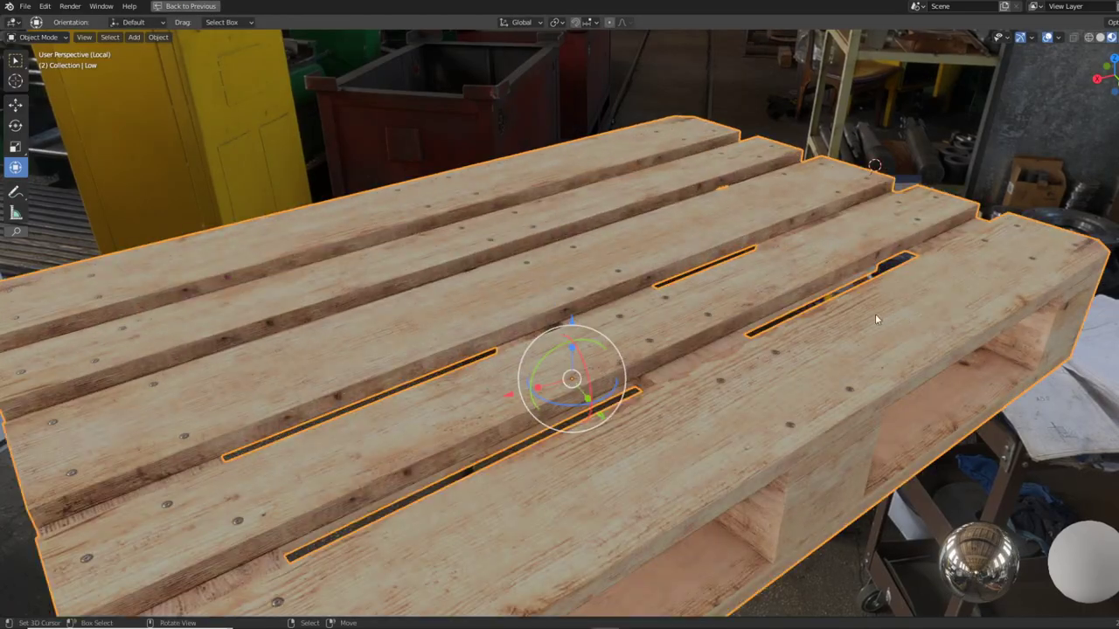
mouse_move(875, 313)
middle_down()
mouse_move(615, 246)
mouse_move(701, 226)
mouse_move(766, 161)
mouse_move(898, 187)
mouse_move(949, 282)
mouse_move(740, 311)
mouse_move(512, 289)
mouse_move(644, 283)
mouse_move(700, 259)
middle_up()
scroll(949, 282, down, 5)
scroll(602, 272, up, 4)
click(598, 278)
mouse_move(598, 280)
middle_down()
mouse_move(589, 218)
mouse_move(594, 242)
mouse_move(474, 287)
mouse_move(338, 215)
middle_up()
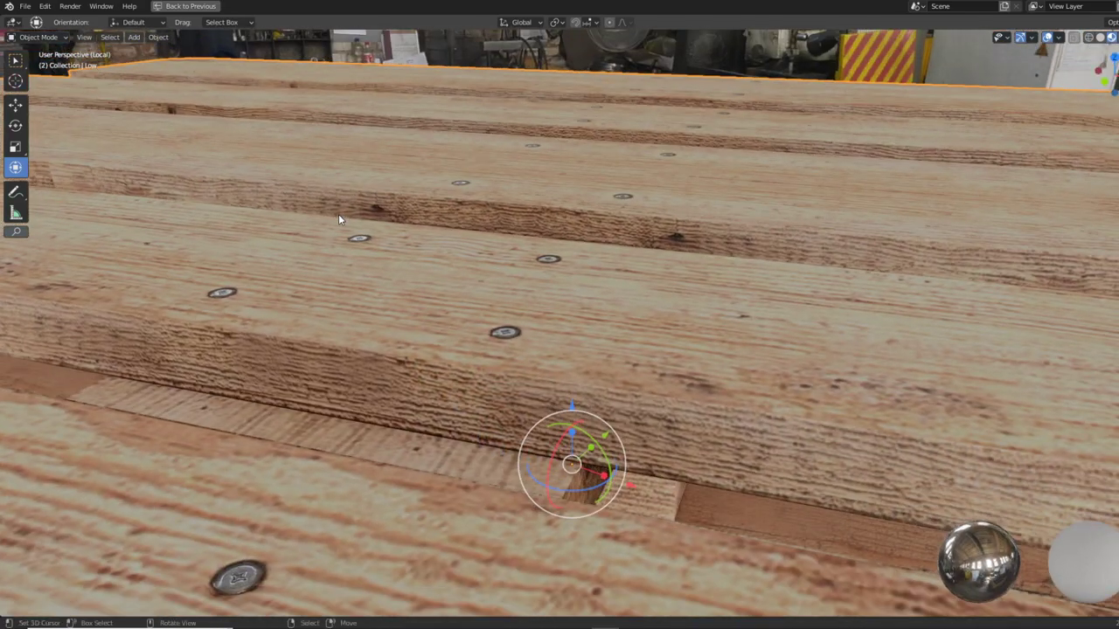
Enter Edit Mode and orbit around the pallet mesh to check its seams.
key(Tab)
scroll(830, 254, down, 5)
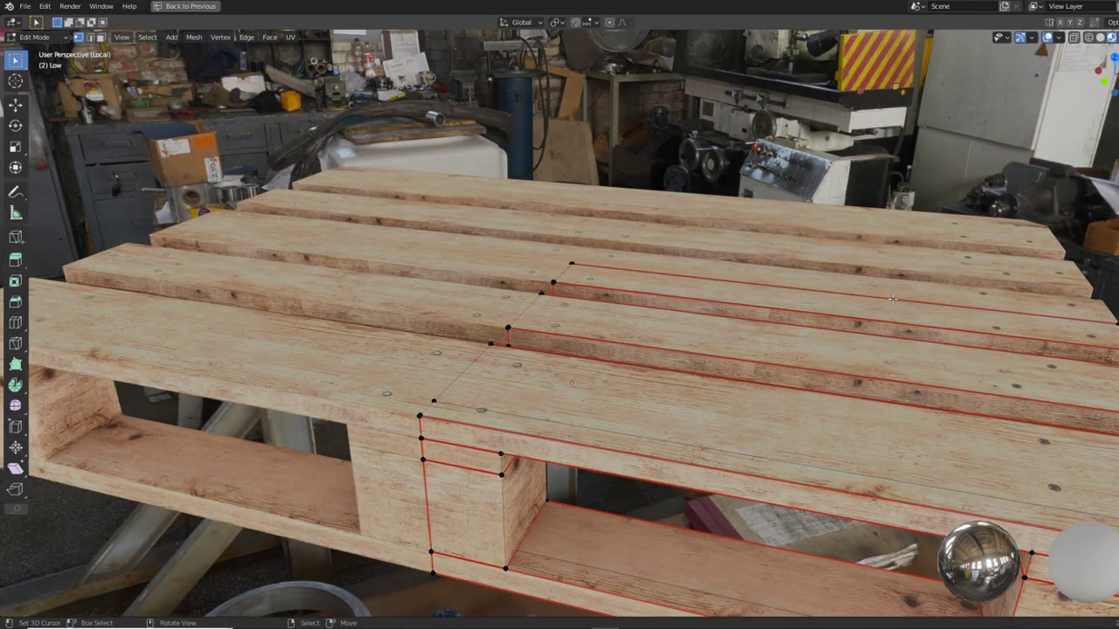
middle_drag(891, 299, 735, 284)
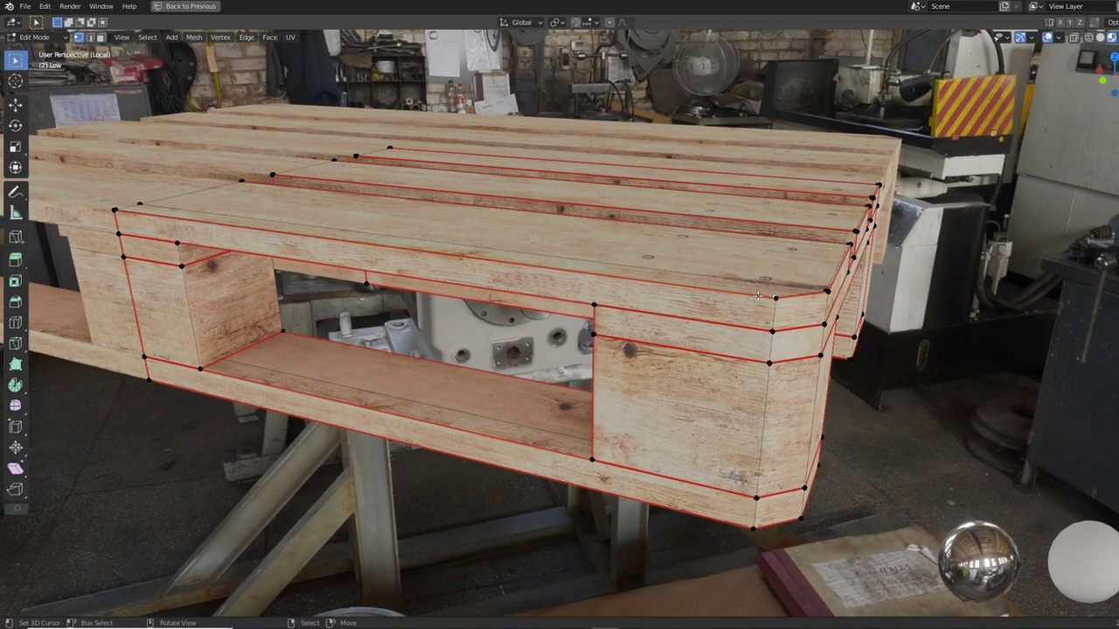
scroll(758, 296, up, 10)
middle_drag(571, 320, 600, 278)
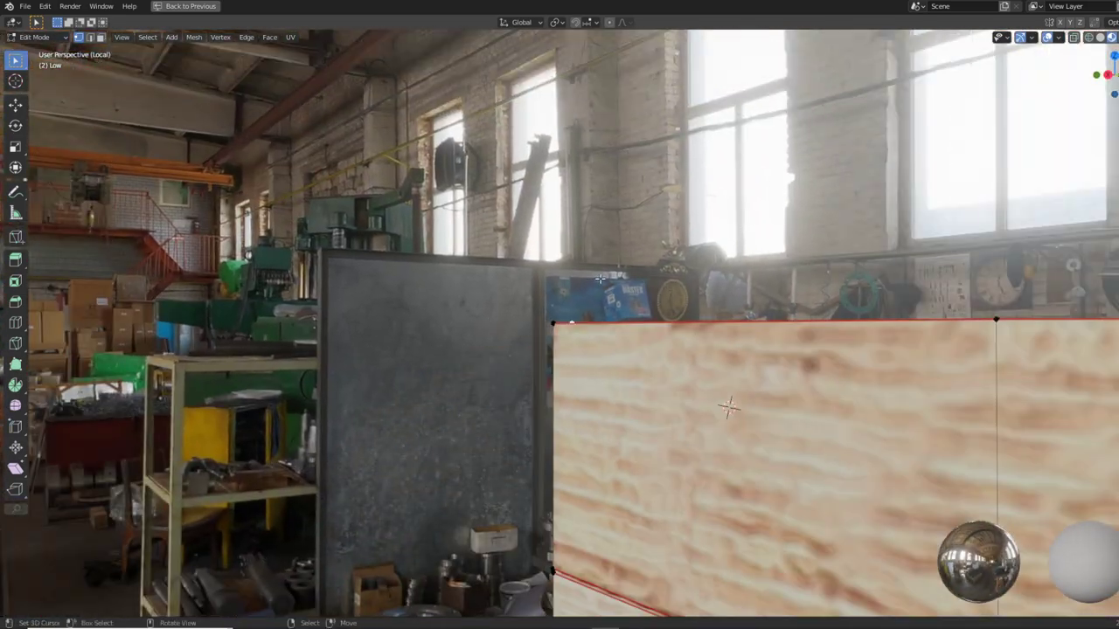
key(Tab)
mouse_move(712, 400)
middle_down()
mouse_move(582, 225)
mouse_move(624, 242)
mouse_move(982, 105)
middle_up()
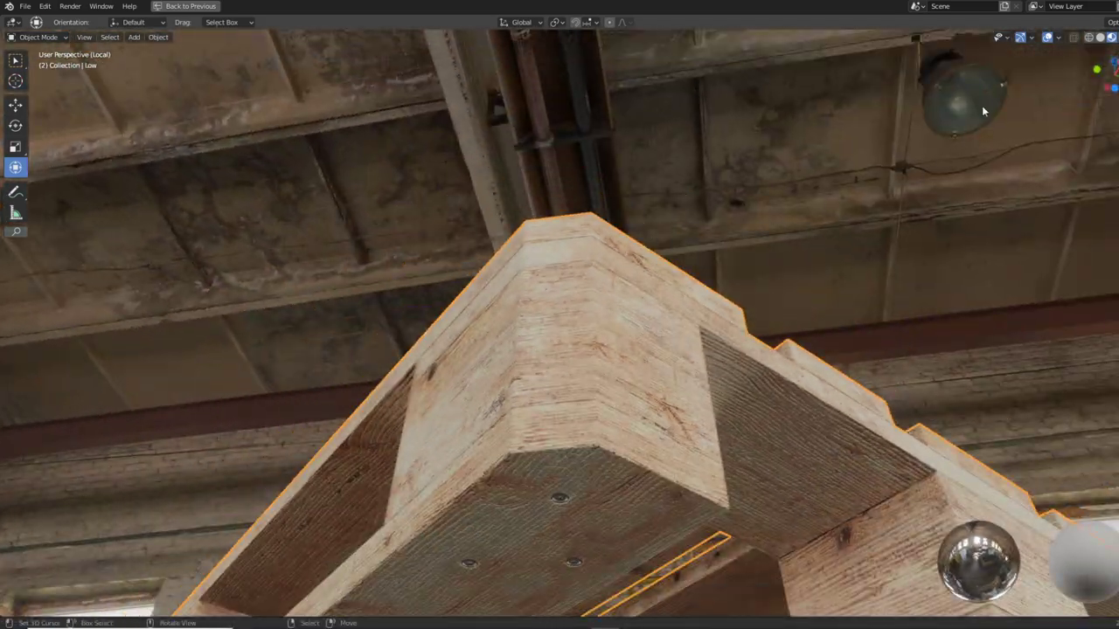
Inspect the edges in Solid shading, then return to Material Preview and the full Shading workspace.
click(1100, 37)
key(Tab)
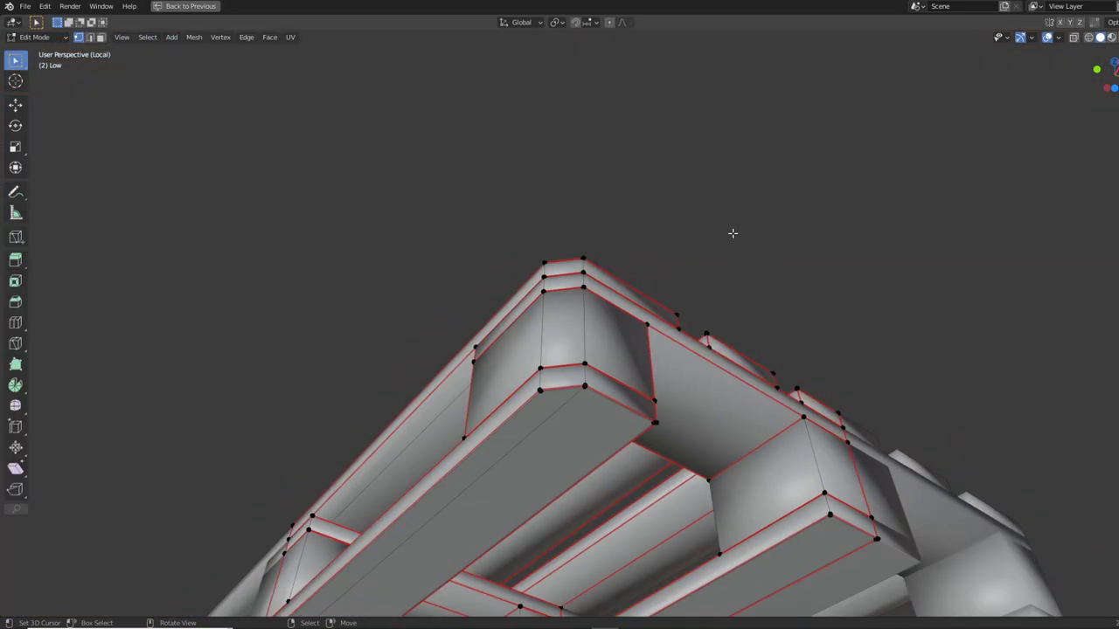
mouse_move(732, 232)
middle_down()
mouse_move(717, 349)
mouse_move(653, 425)
mouse_move(695, 372)
mouse_move(450, 380)
mouse_move(765, 334)
middle_up()
scroll(744, 369, up, 3)
scroll(450, 380, up, 3)
scroll(449, 380, down, 5)
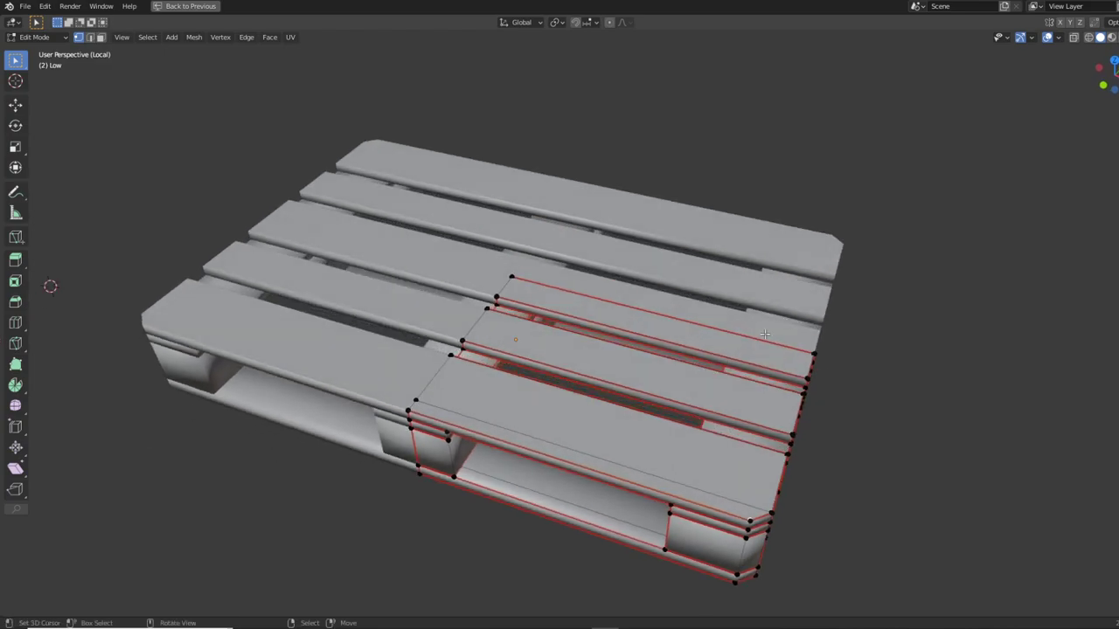
click(1111, 38)
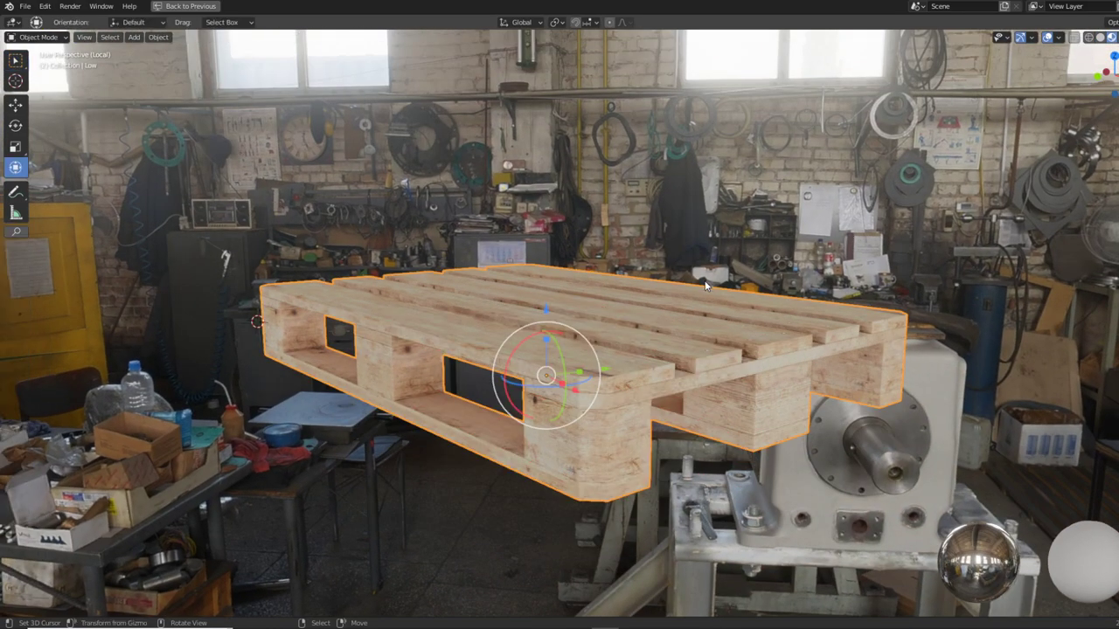
key(ctrl+space)
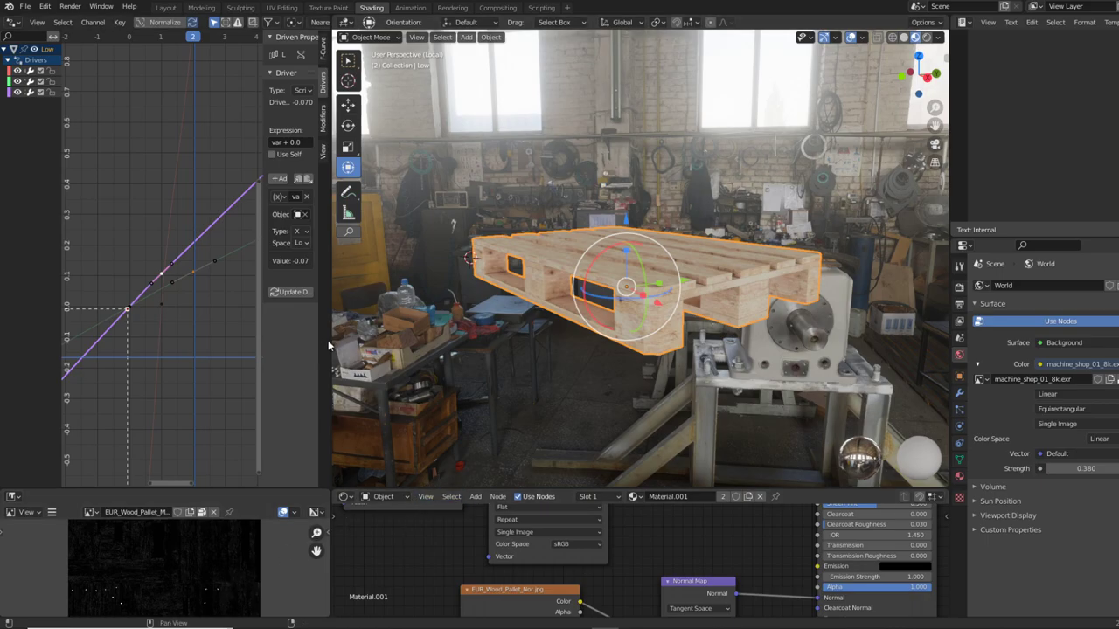
Widen the 3D view, enlarge and pan the node editor, and preview the top Image Texture node.
drag(328, 340, 77, 340)
mouse_move(404, 271)
middle_down()
mouse_move(589, 219)
mouse_move(641, 341)
mouse_move(687, 326)
middle_up()
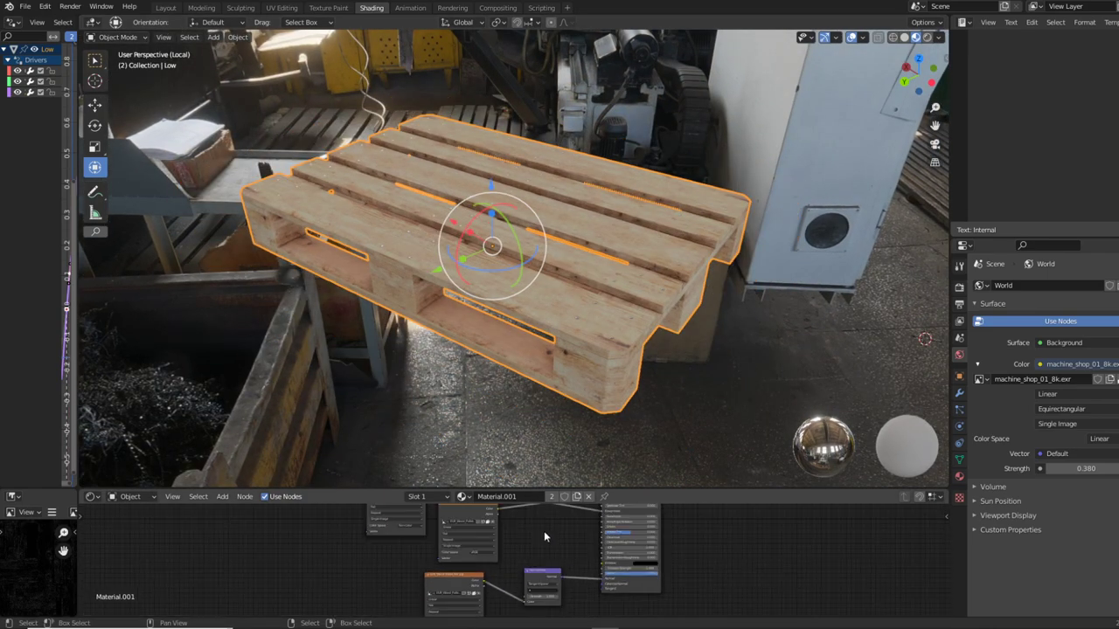
middle_drag(543, 530, 588, 615)
drag(665, 488, 648, 357)
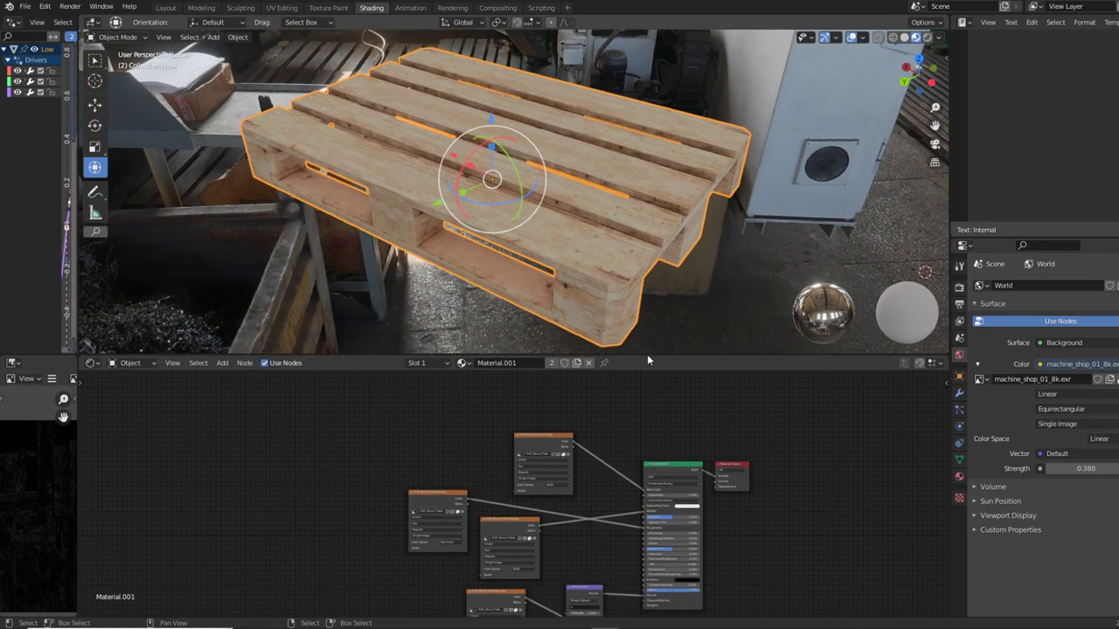
middle_drag(492, 447, 535, 485)
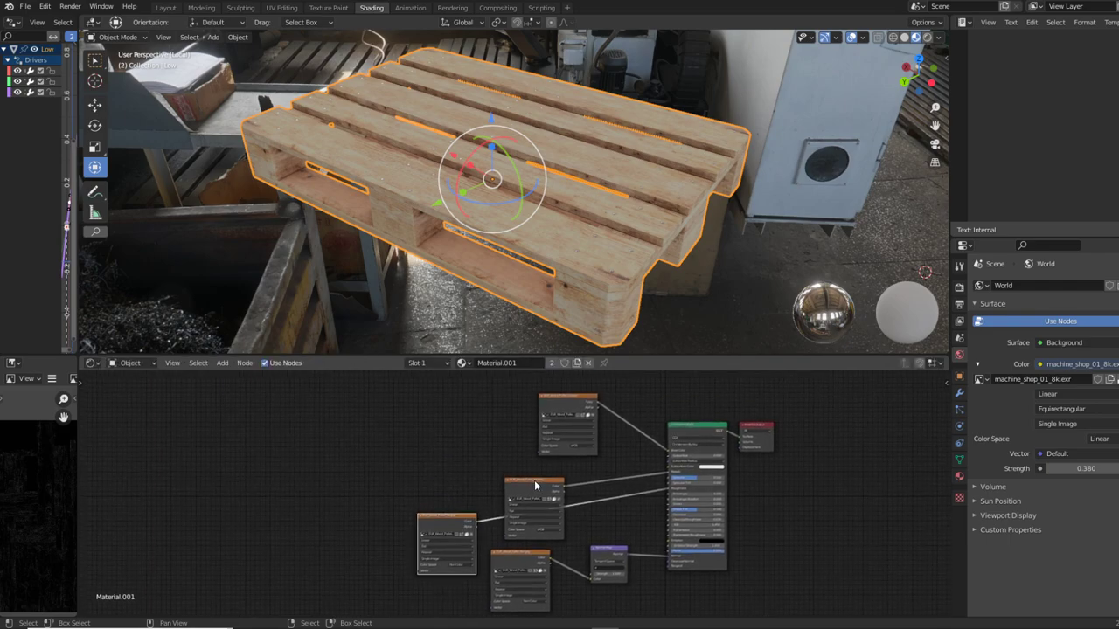
ctrl+shift+click(581, 419)
middle_drag(602, 212, 589, 166)
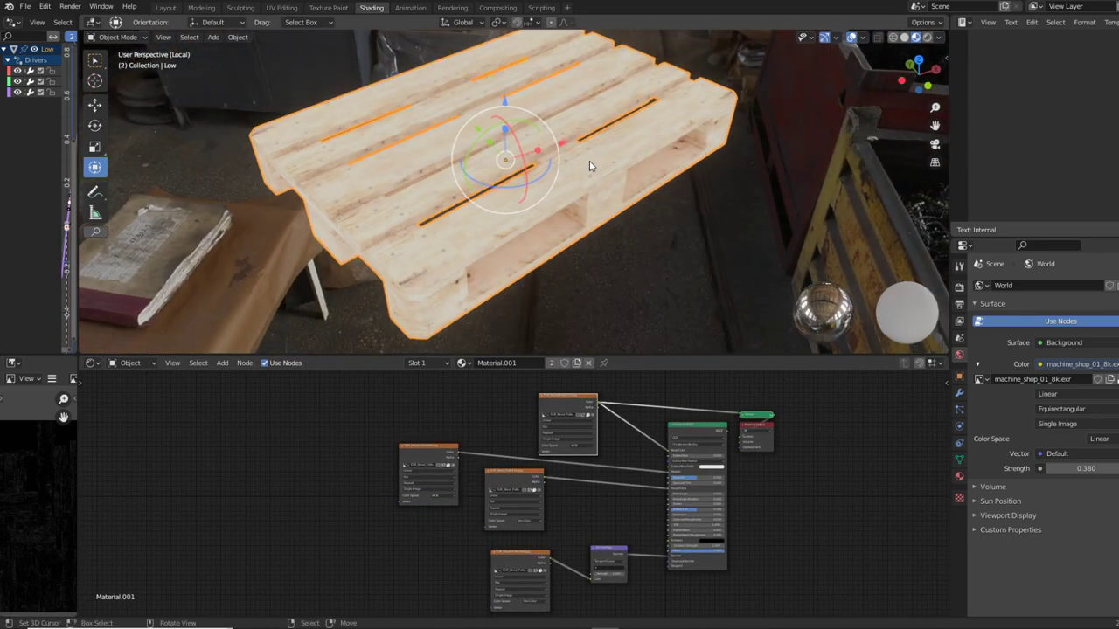
Preview the left and middle Image Texture nodes on the pallet.
ctrl+shift+click(427, 455)
scroll(638, 157, up, 5)
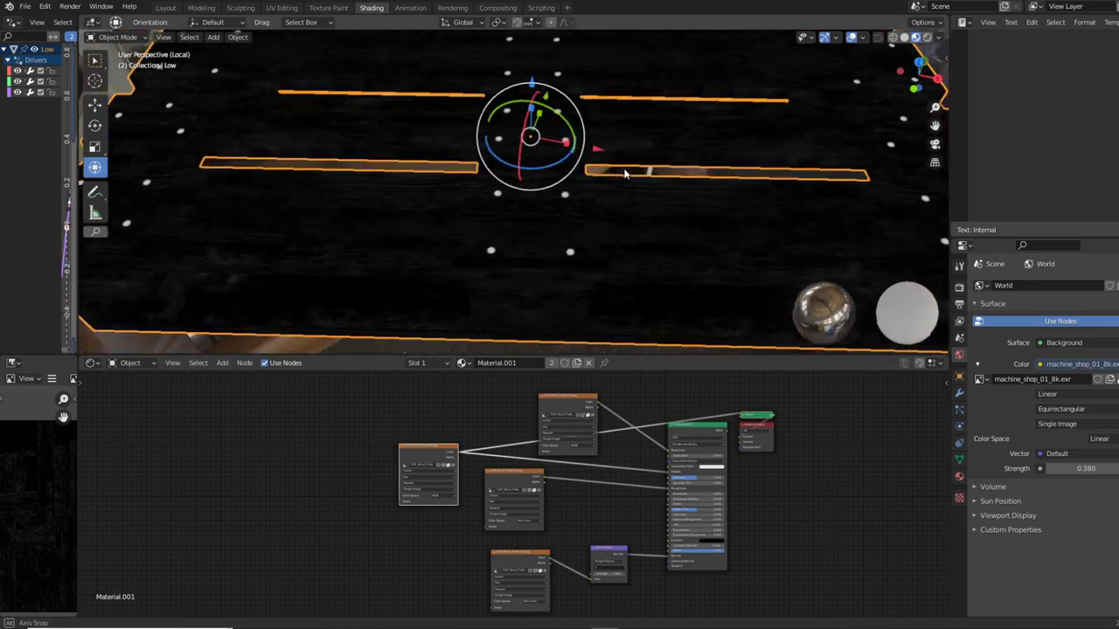
scroll(614, 193, up, 4)
scroll(583, 473, up, 2)
scroll(583, 472, up, 1)
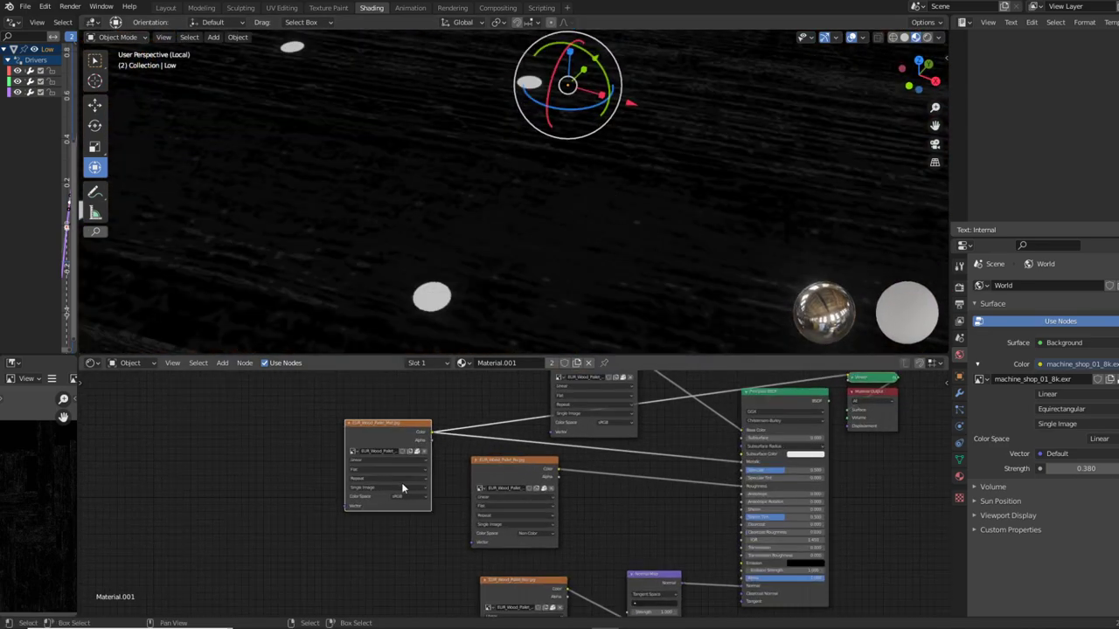
ctrl+shift+click(510, 460)
scroll(575, 258, down, 8)
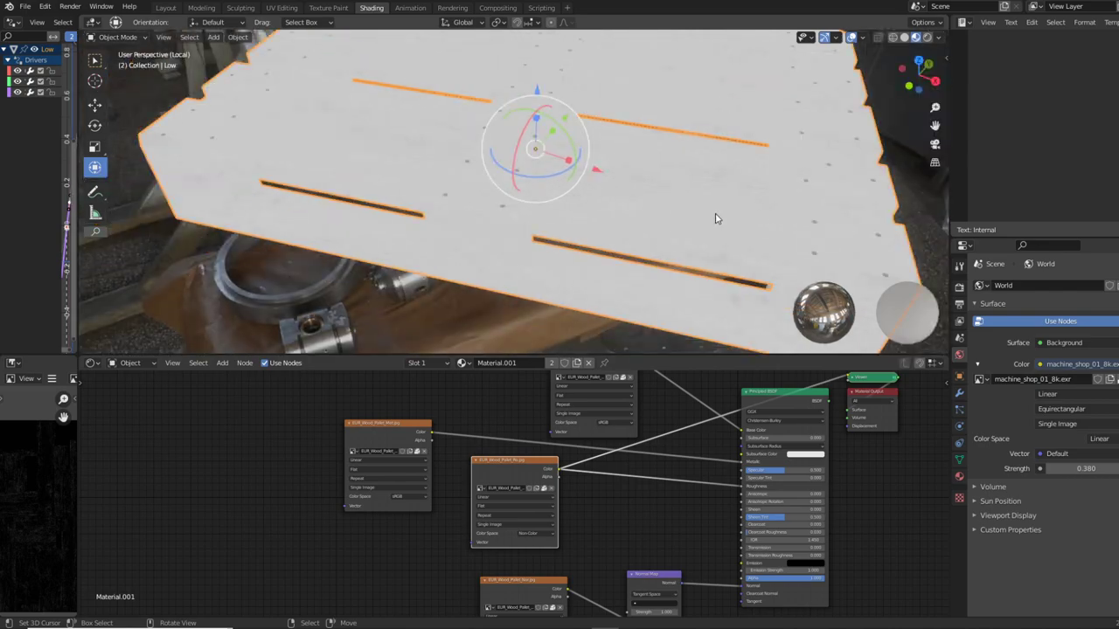
middle_drag(612, 218, 580, 187)
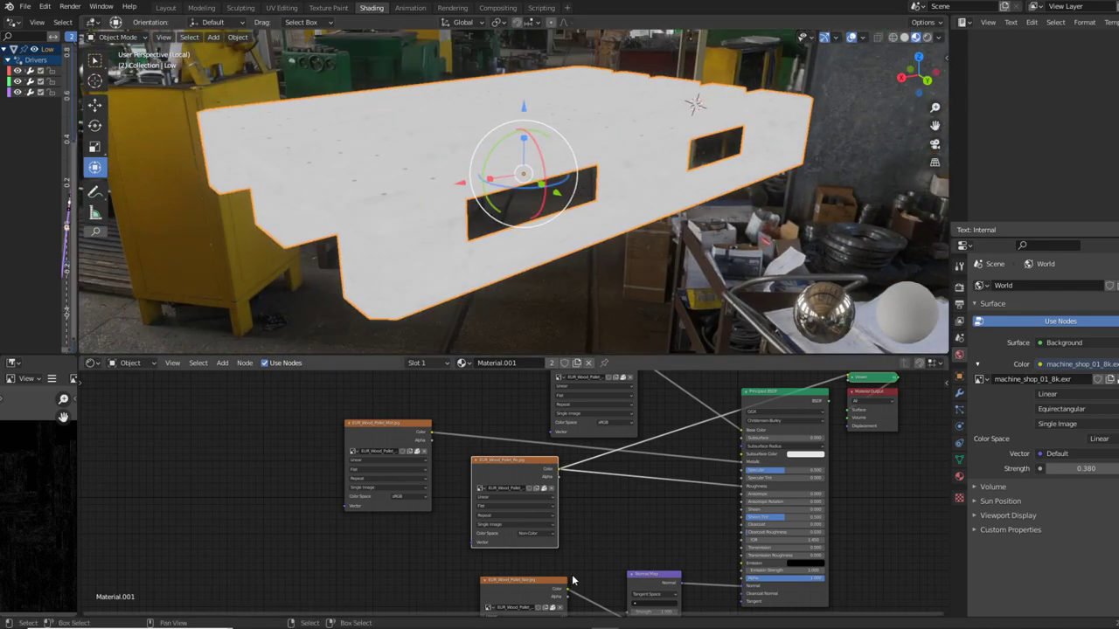
Preview the normal-map texture with sRGB colour space and compare the plank shading.
ctrl+shift+click(526, 583)
scroll(615, 172, up, 3)
scroll(614, 172, up, 3)
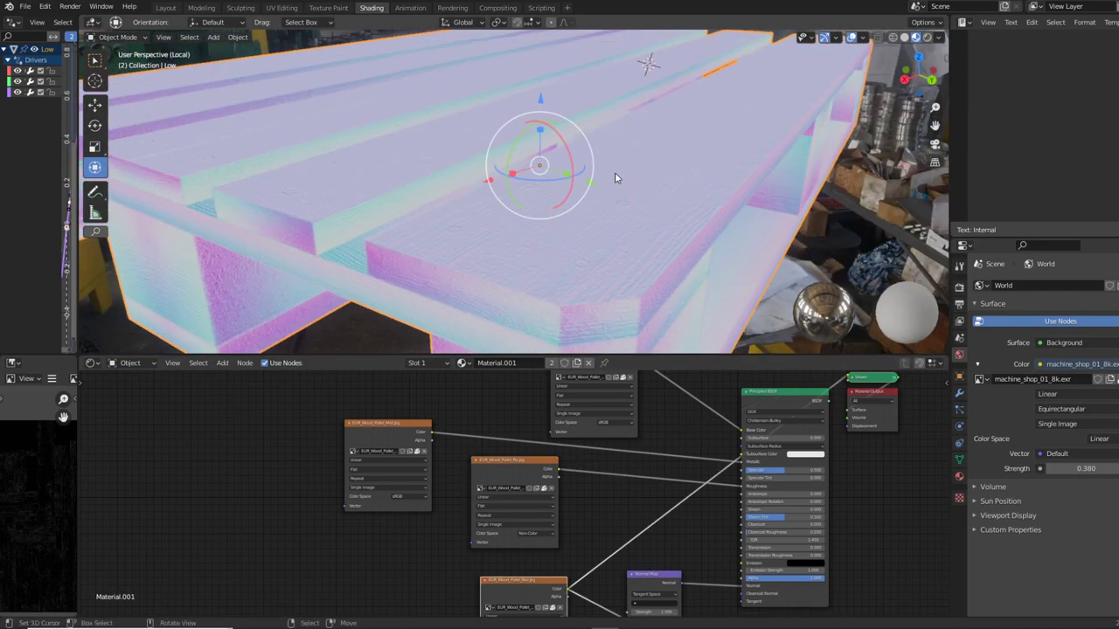
middle_drag(672, 542, 670, 535)
scroll(647, 550, up, 1)
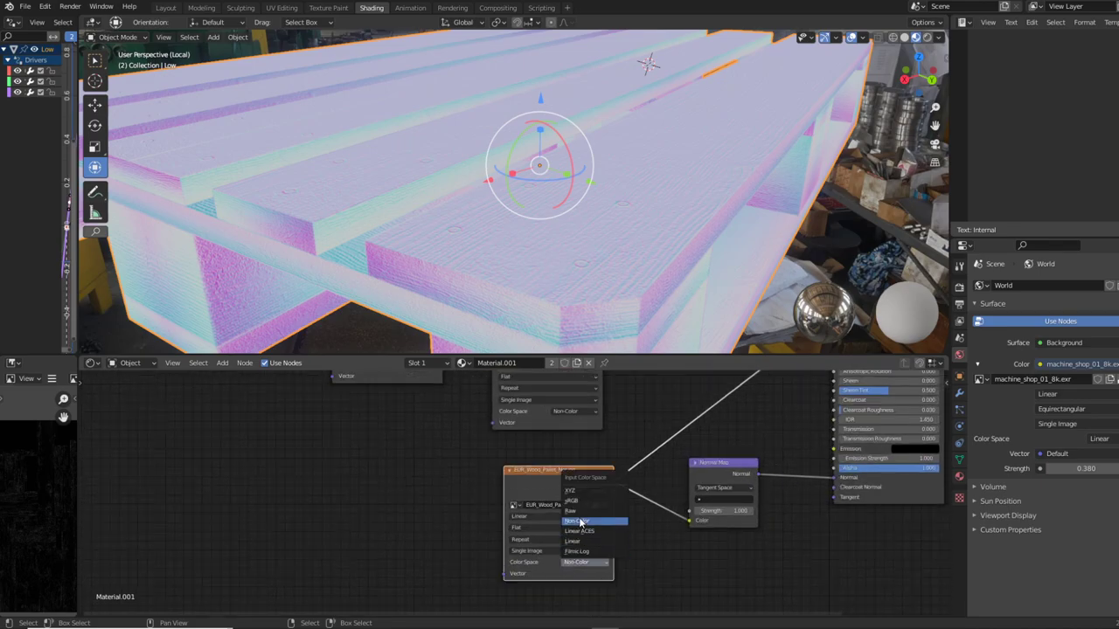
key(Return)
mouse_move(638, 184)
middle_down()
mouse_move(656, 167)
mouse_move(495, 170)
middle_up()
scroll(642, 145, up, 4)
mouse_move(642, 144)
middle_down()
mouse_move(748, 230)
mouse_move(681, 244)
mouse_move(449, 205)
mouse_move(612, 232)
middle_up()
scroll(678, 247, up, 3)
scroll(612, 232, up, 2)
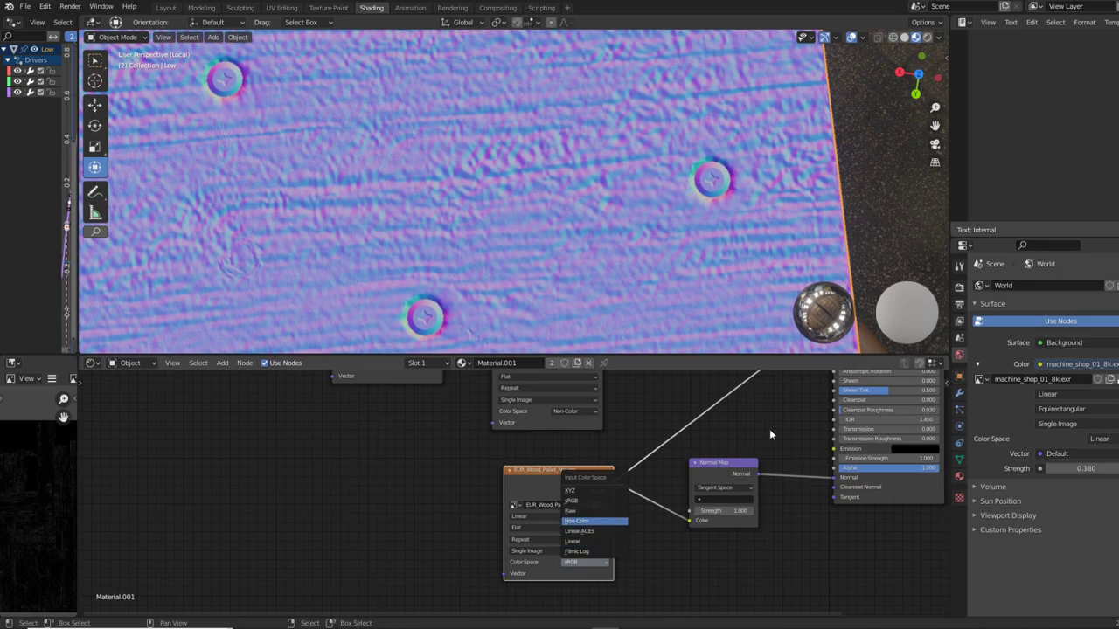
Set the normal map to Non-Color and reconnect the Principled BSDF to show the full wood material.
click(593, 522)
scroll(693, 509, down, 3)
ctrl+shift+click(683, 466)
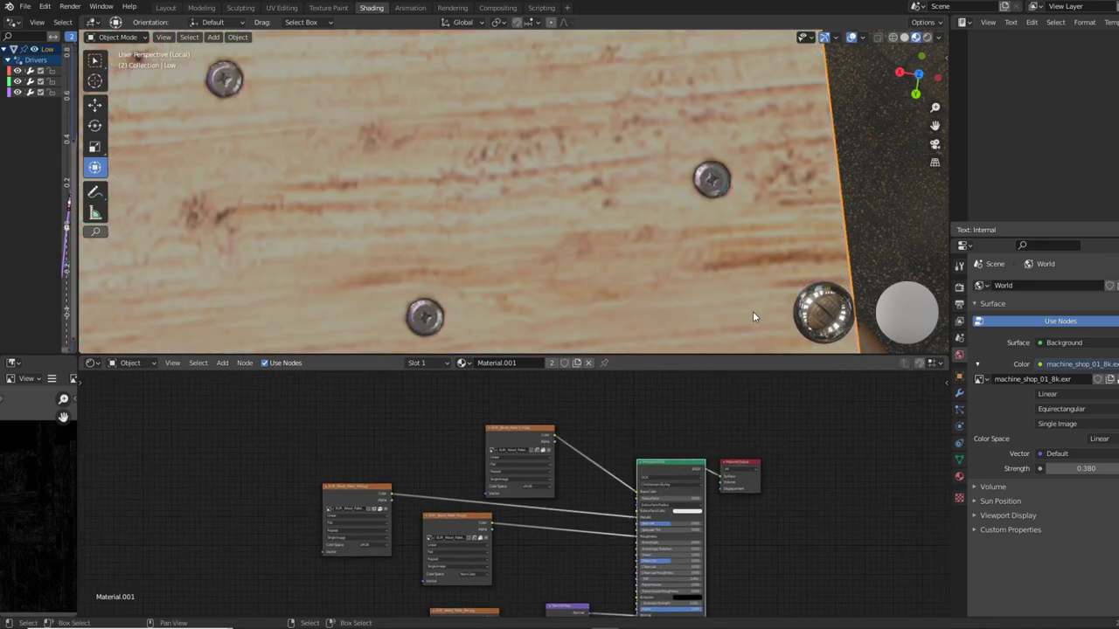
scroll(717, 168, down, 3)
scroll(716, 169, down, 3)
Leave local view, zoom out, and move Empty014 to stretch its tower into a long spiral.
mouse_move(661, 212)
middle_down()
mouse_move(537, 188)
mouse_move(601, 216)
mouse_move(606, 142)
middle_up()
key(ctrl+space)
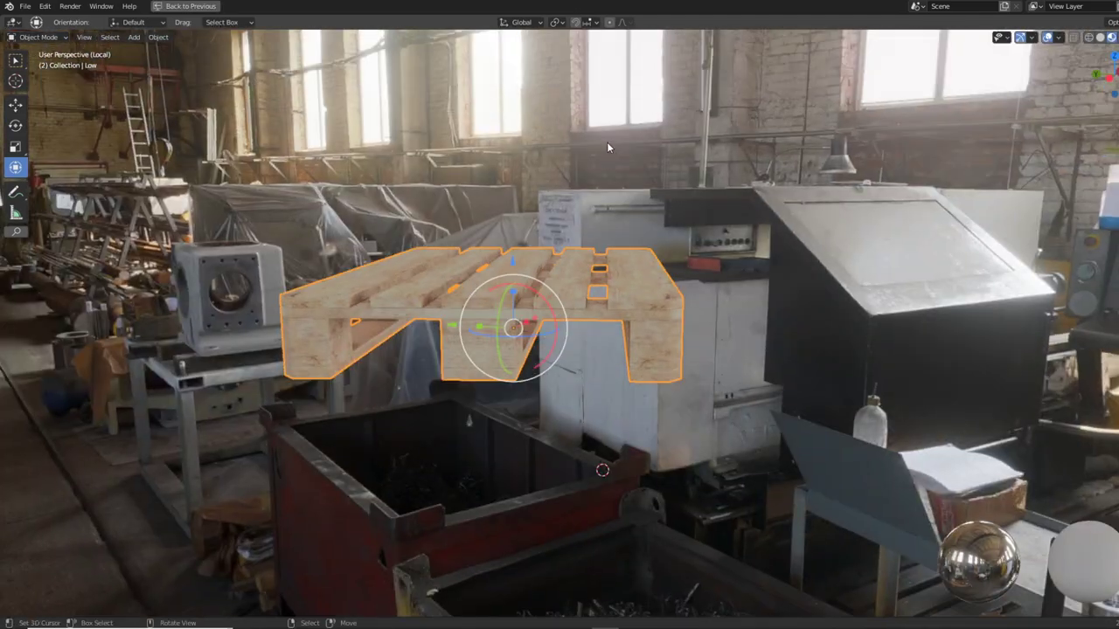
key(KP_Divide)
scroll(623, 198, down, 3)
scroll(624, 242, down, 5)
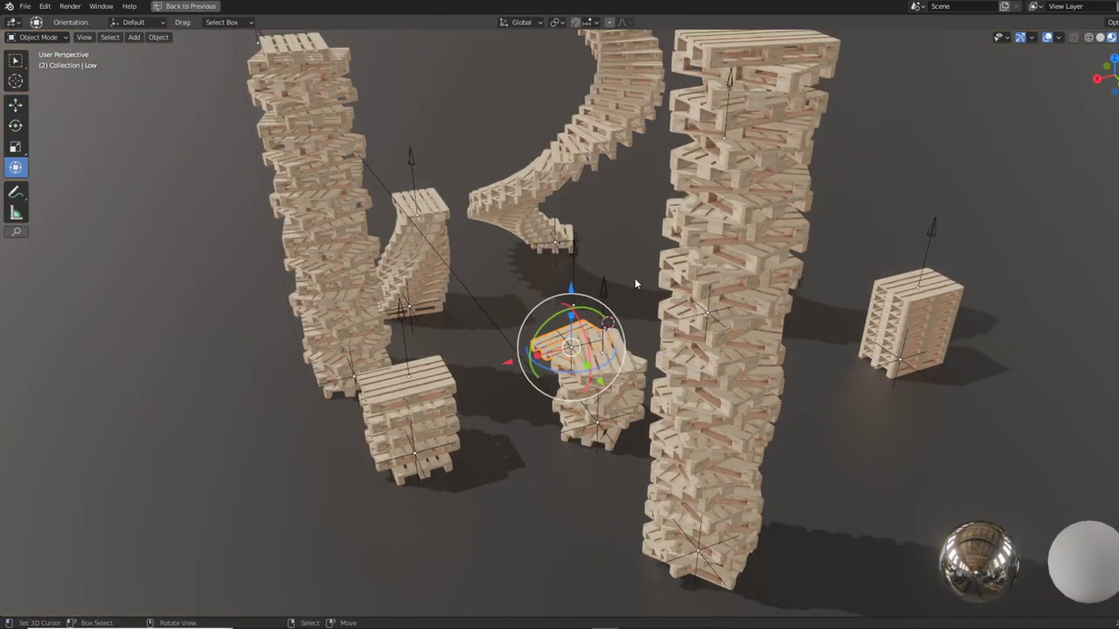
scroll(603, 279, down, 3)
middle_drag(604, 278, 679, 320)
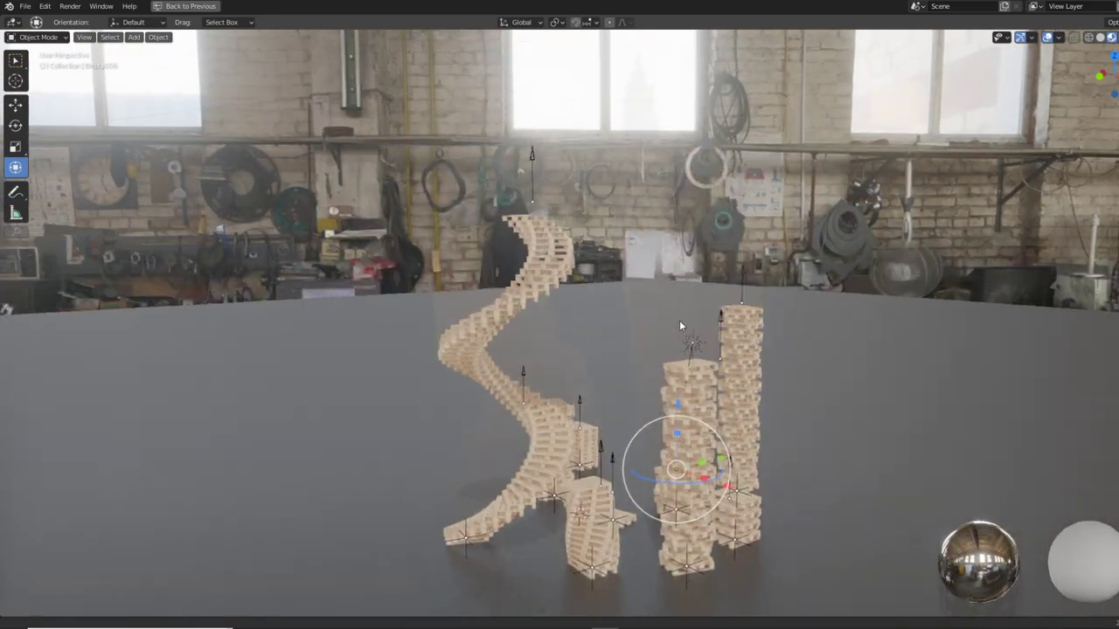
middle_drag(530, 150, 595, 169)
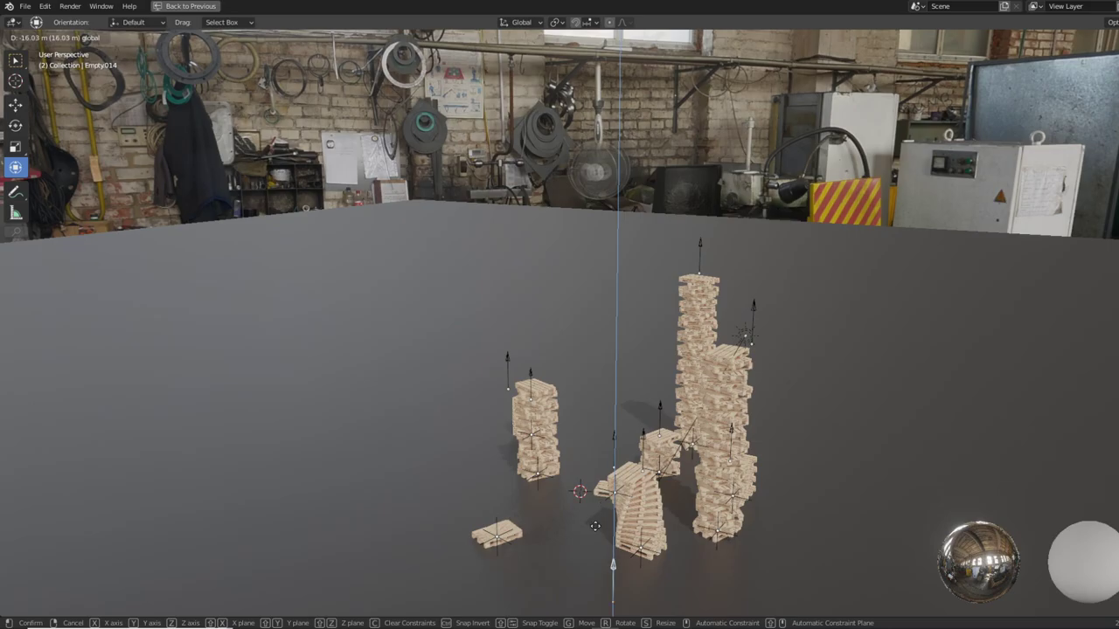
click(737, 245)
mouse_move(736, 246)
middle_down()
mouse_move(664, 229)
mouse_move(674, 344)
mouse_move(716, 342)
mouse_move(872, 283)
mouse_move(666, 363)
mouse_move(728, 216)
mouse_move(704, 209)
mouse_move(721, 225)
mouse_move(504, 237)
mouse_move(536, 345)
middle_up()
Reset Empty014's scale, frame its pallet stack, and begin moving it along Z.
key(alt+s)
key(KP_Decimal)
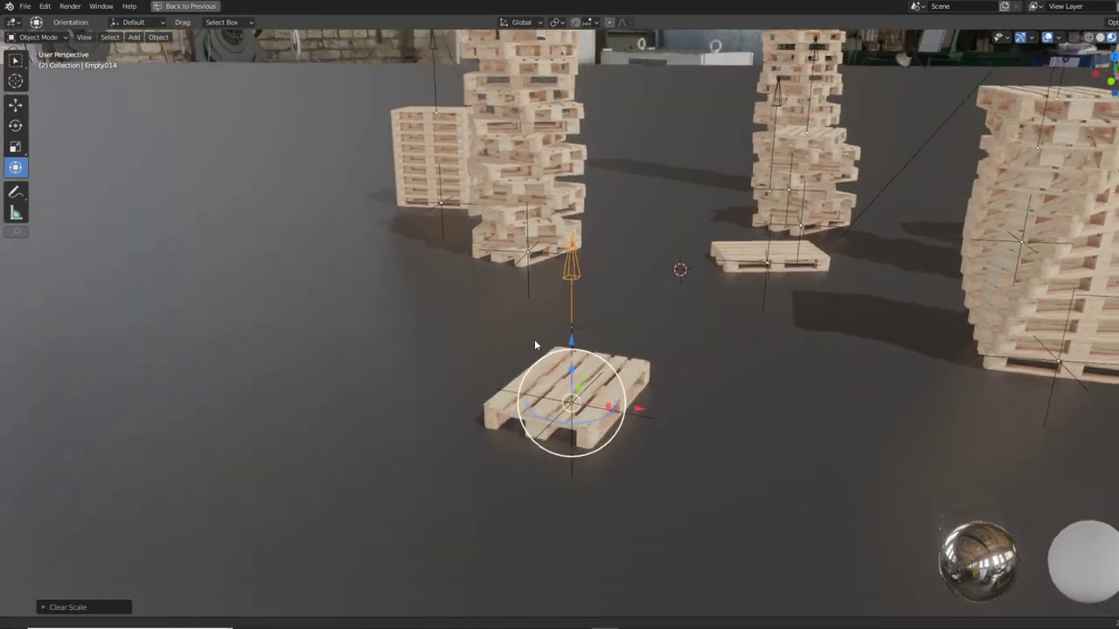
scroll(536, 345, up, 3)
key(g)
key(z)
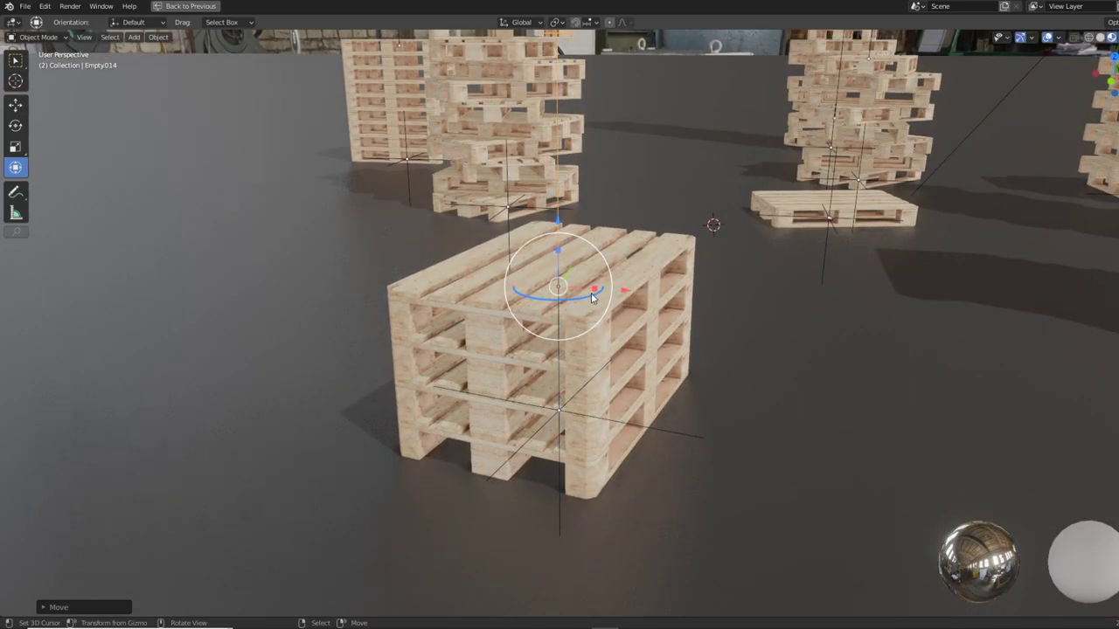
drag(592, 297, 575, 298)
Select Empty015 and try moving it, then cancel to restore its stack.
click(687, 444)
click(695, 436)
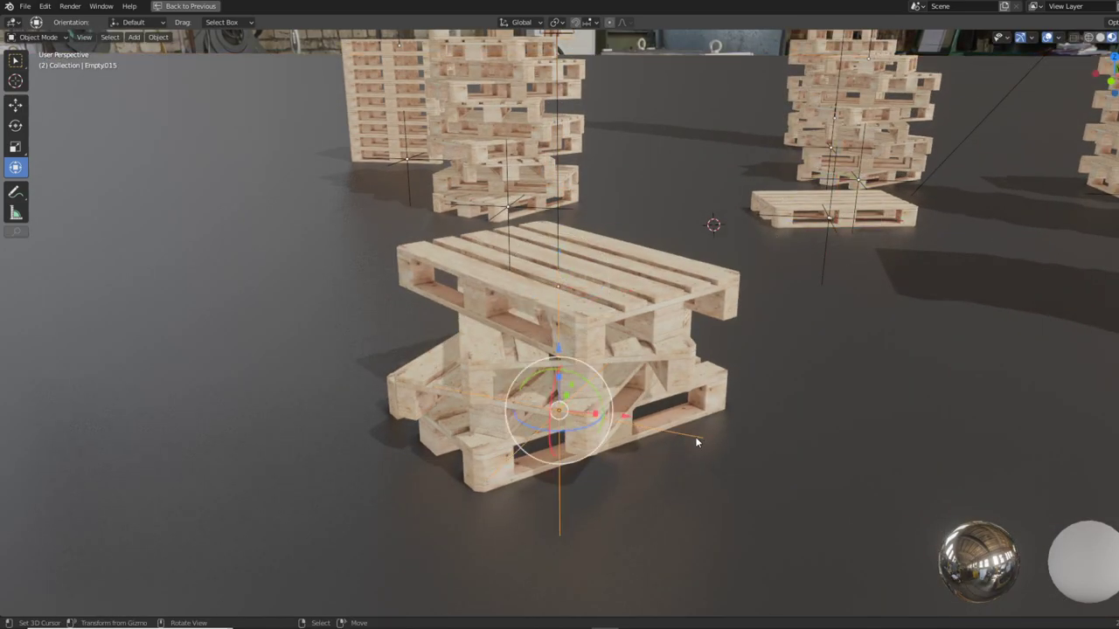
key(g)
middle_drag(401, 373, 699, 387)
scroll(544, 259, up, 3)
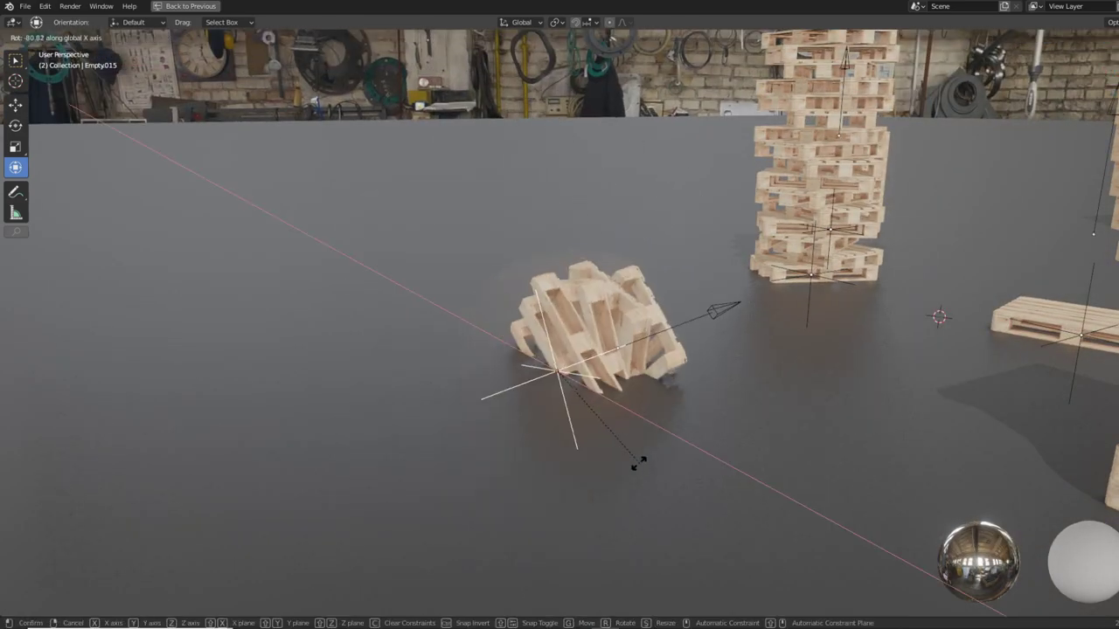
right_click(595, 393)
Try rotating the pallet stack, cancel the rotation, and reselect Empty014.
drag(600, 381, 449, 442)
click(520, 434)
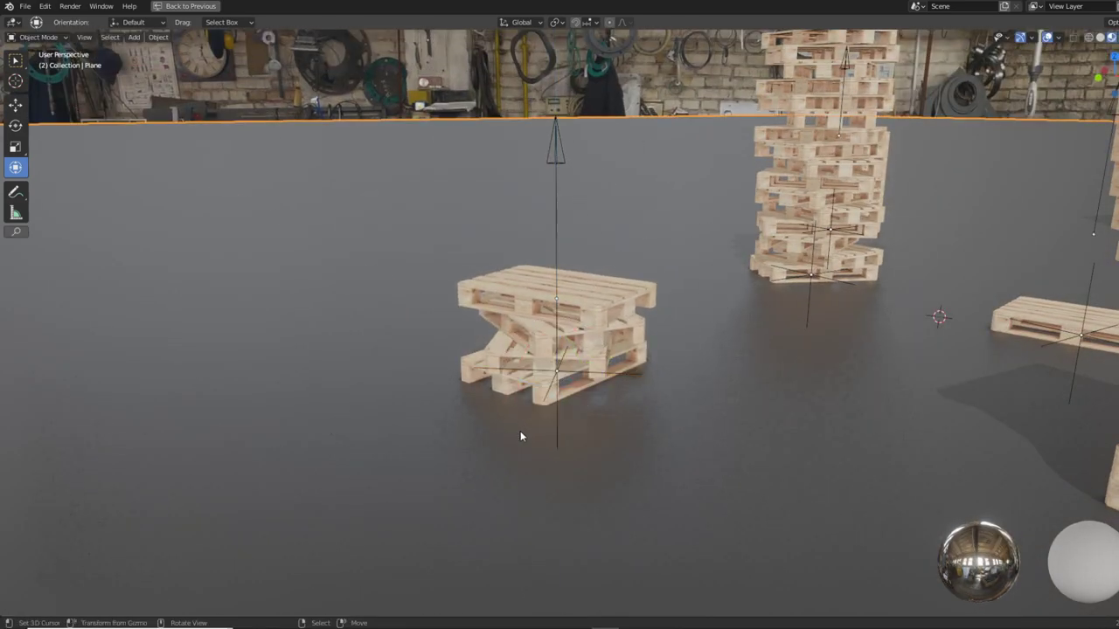
drag(612, 338, 568, 199)
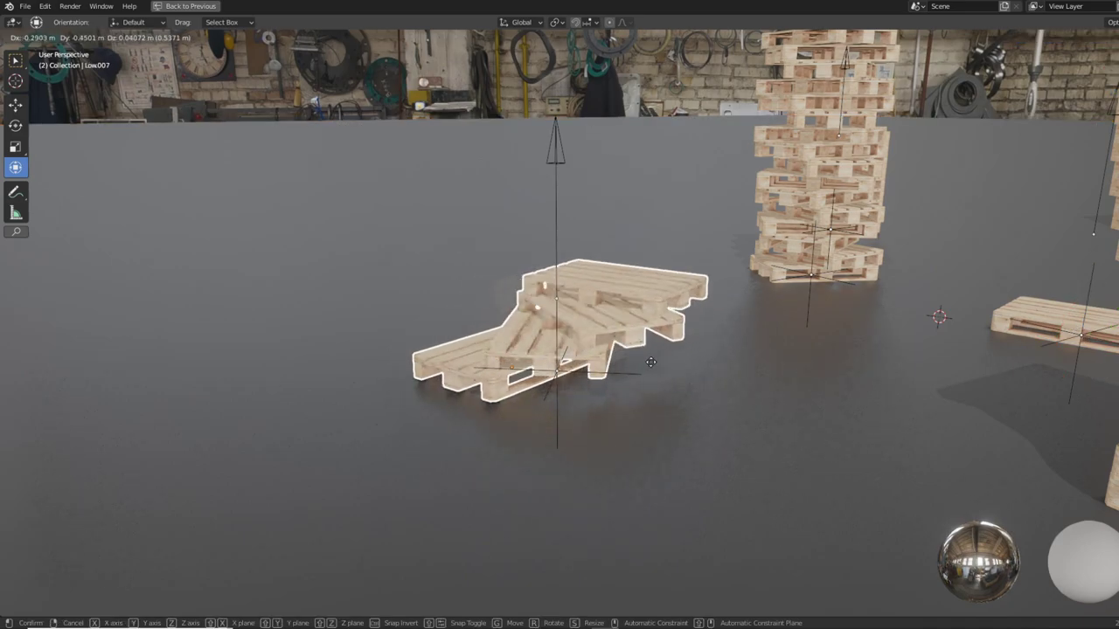
right_click(568, 198)
click(552, 184)
click(555, 179)
Raise Empty014 to lift its pallets into a taller twisting tower, cancelling a stray X move.
mouse_move(555, 179)
middle_down()
mouse_move(675, 214)
mouse_move(597, 291)
middle_up()
drag(596, 291, 597, 105)
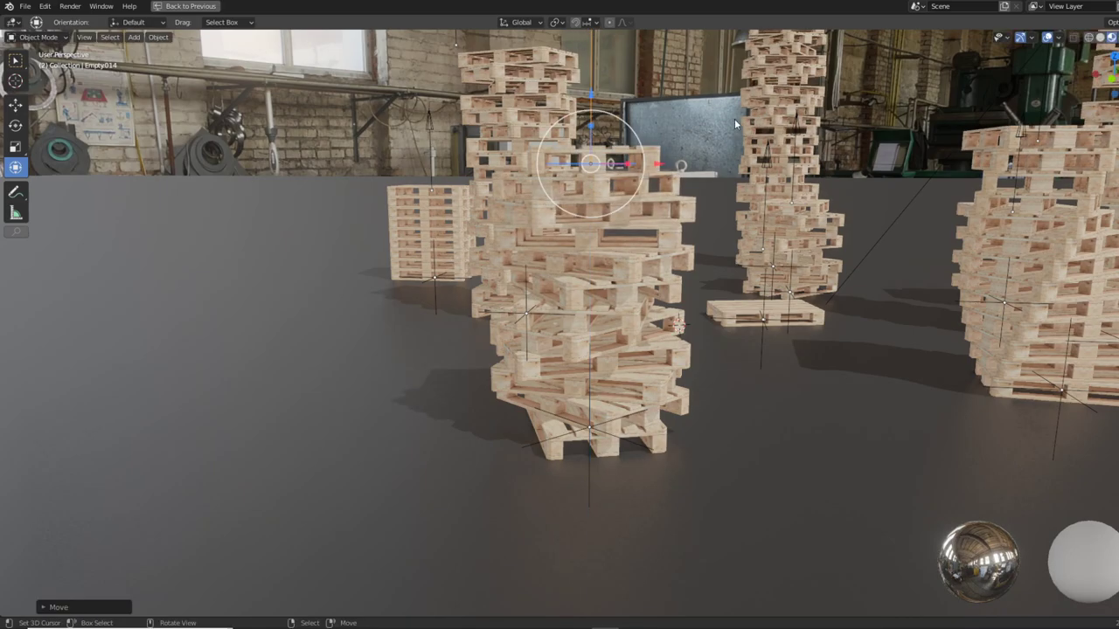
mouse_move(734, 118)
middle_down()
mouse_move(751, 186)
mouse_move(751, 263)
middle_up()
key(g)
key(x)
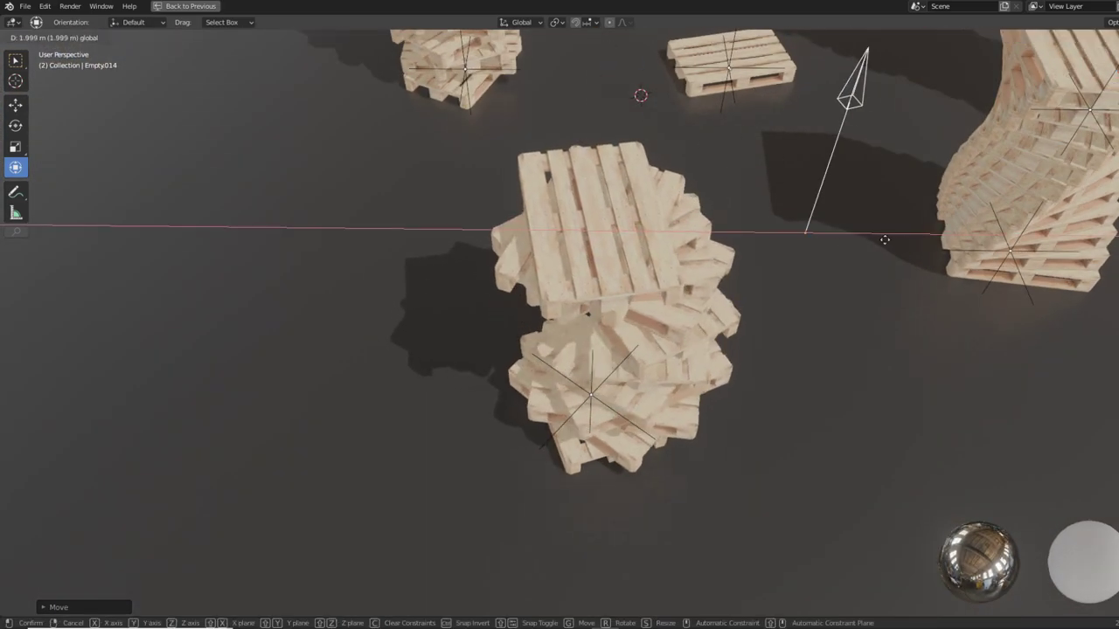
right_click(41, 258)
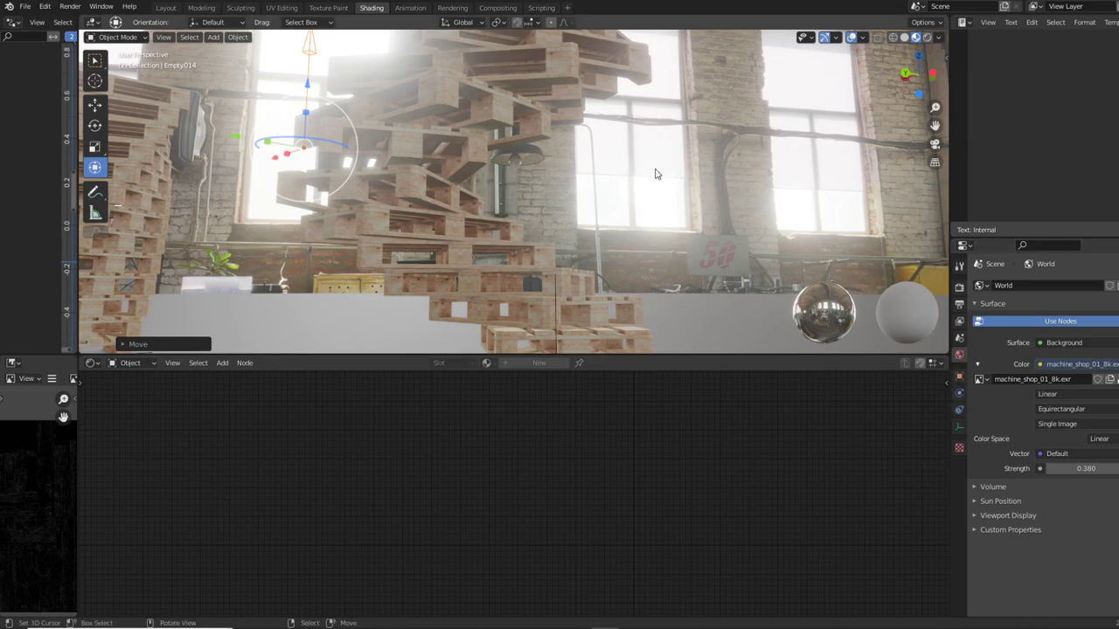
Lower the World Strength to 0.110 and maximize the 3D viewport.
drag(1083, 468, 1085, 468)
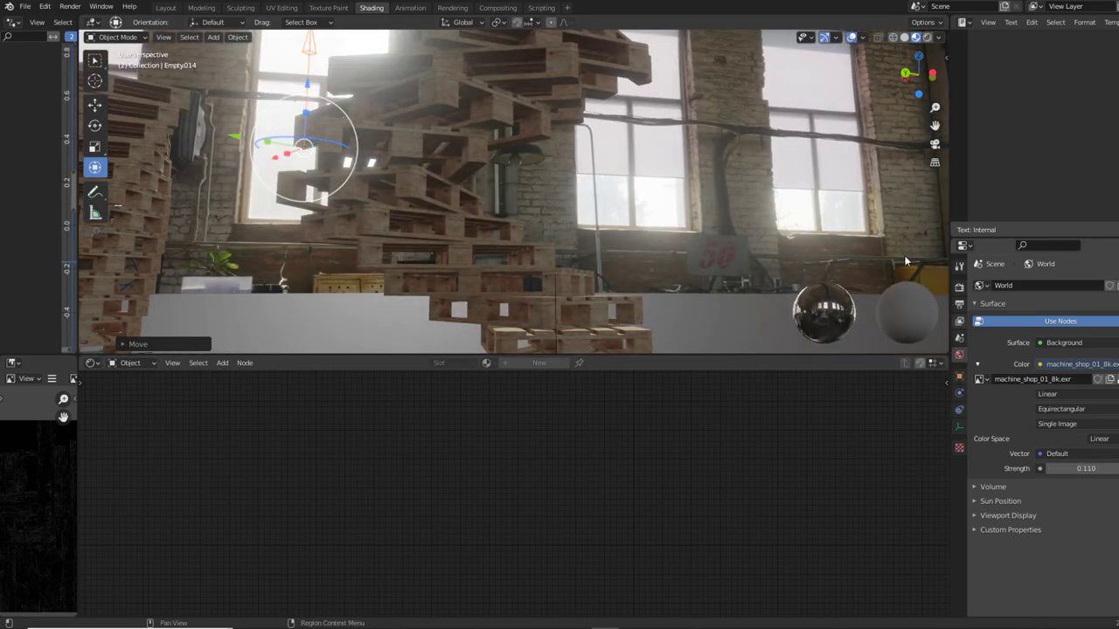
key(ctrl+space)
click(1114, 38)
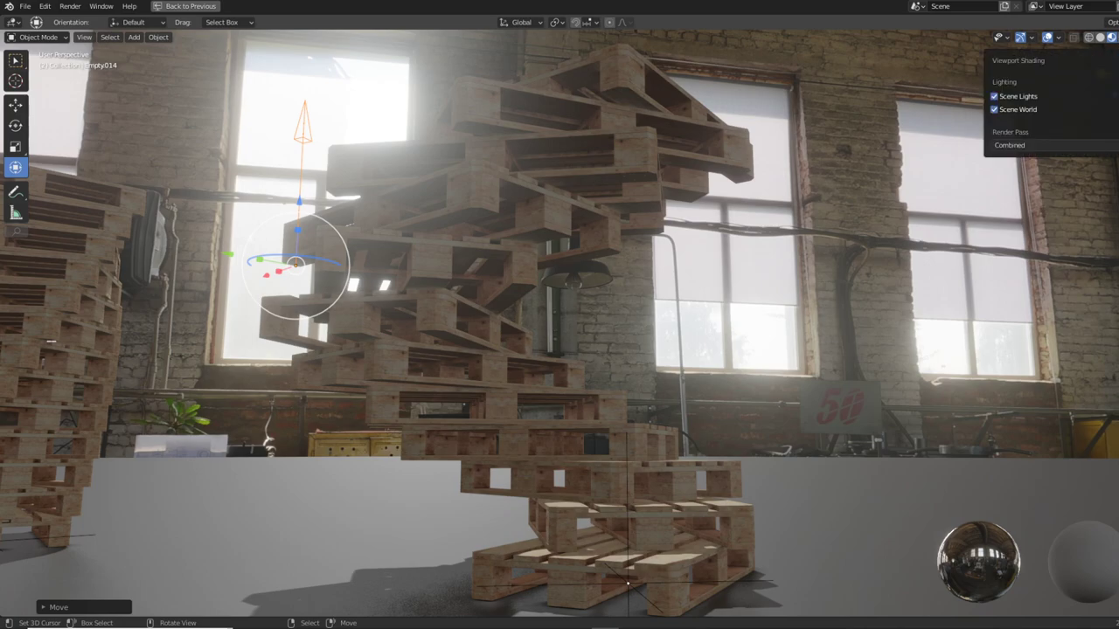
Light the preview with a built-in HDRI at World Opacity 1 instead of Scene World.
click(993, 109)
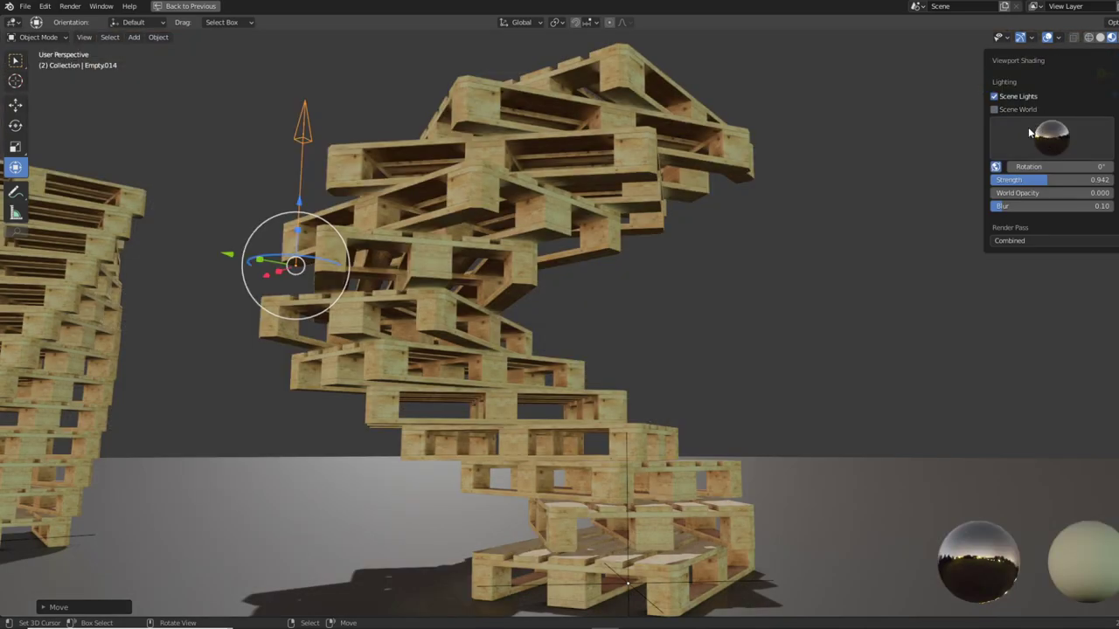
drag(1040, 193, 1091, 209)
click(1053, 145)
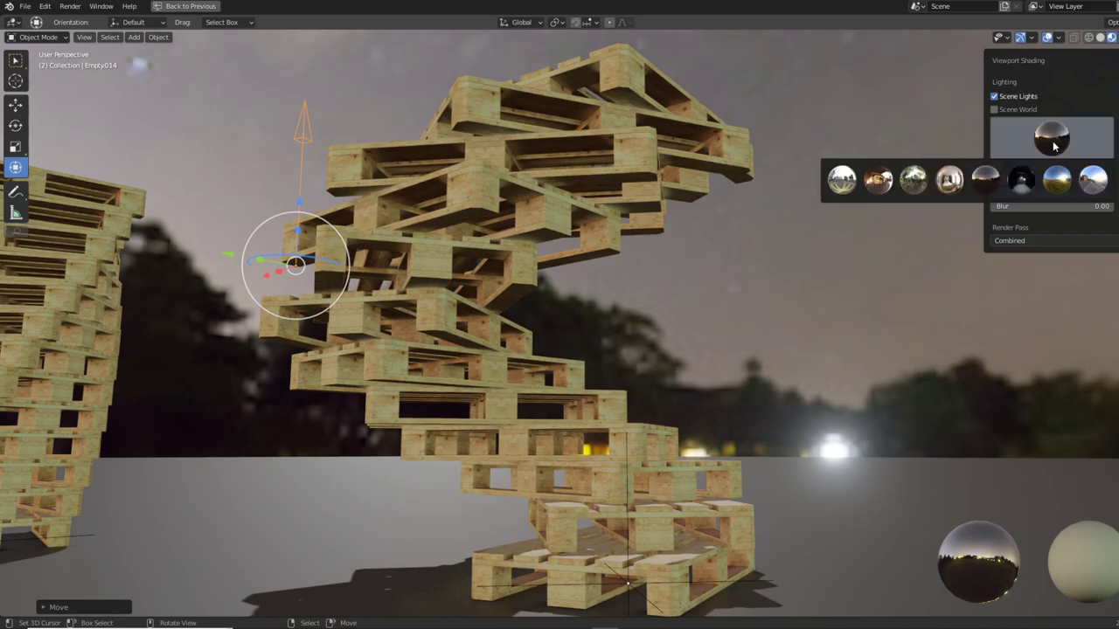
mouse_move(660, 238)
middle_down()
mouse_move(560, 319)
mouse_move(472, 305)
mouse_move(678, 272)
mouse_move(85, 222)
middle_up()
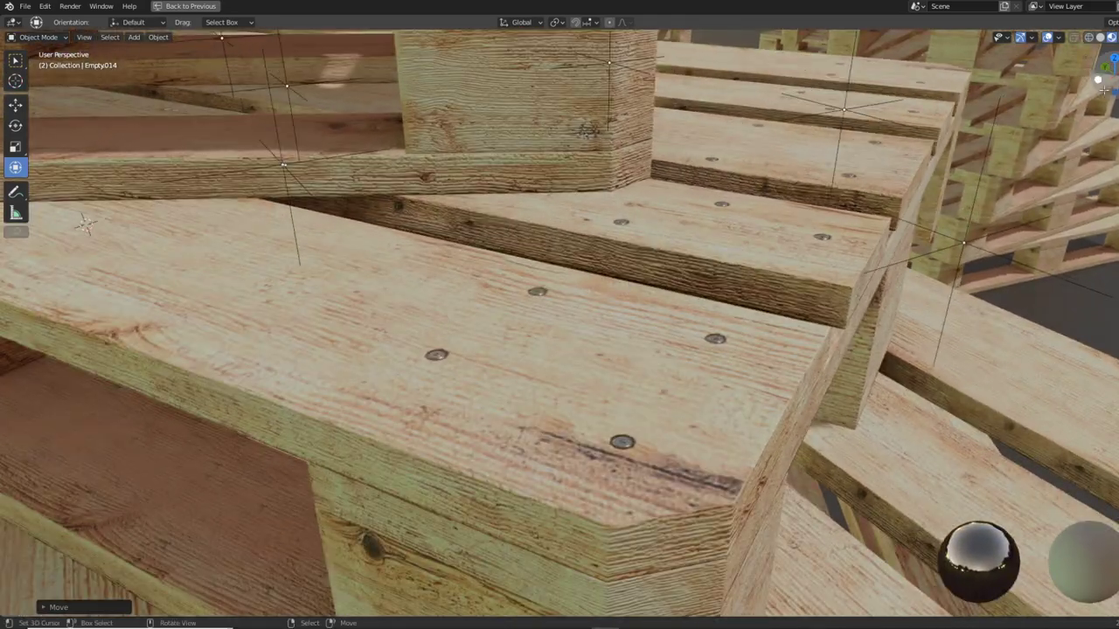
Switch the preview to a brighter built-in HDRI and view the towers from a low angle.
click(1111, 36)
click(1059, 131)
click(879, 182)
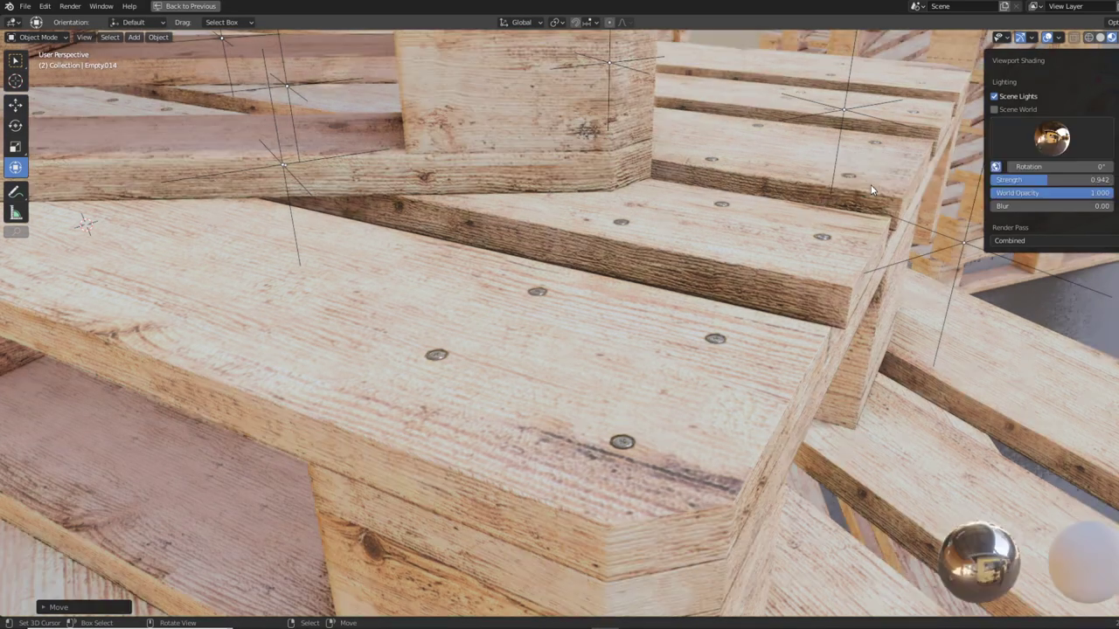
scroll(737, 217, down, 10)
mouse_move(807, 200)
middle_down()
mouse_move(729, 159)
mouse_move(631, 144)
mouse_move(616, 149)
mouse_move(604, 183)
mouse_move(539, 206)
mouse_move(627, 200)
mouse_move(716, 227)
middle_up()
scroll(853, 255, up, 6)
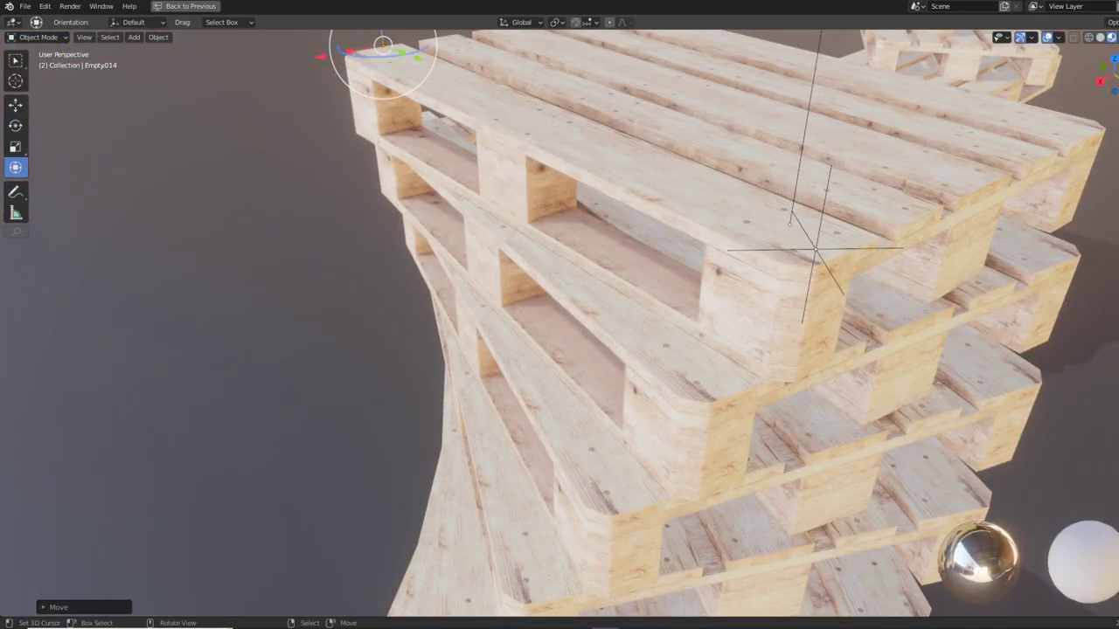
Switch to a darker preview HDRI and view the pallet towers from a wide angle.
click(1113, 37)
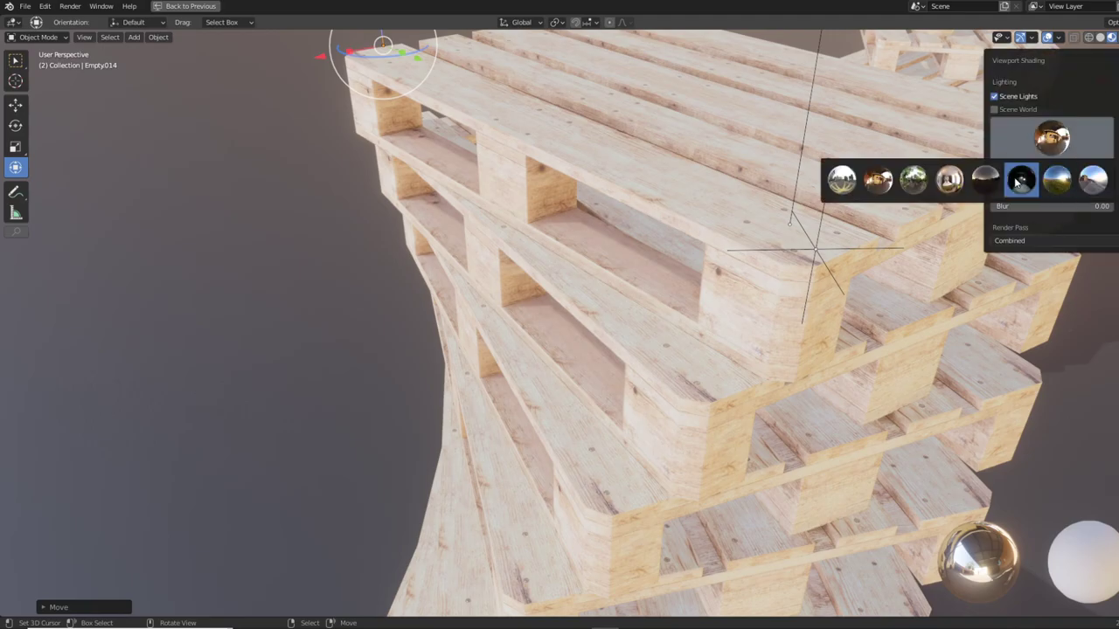
click(1016, 180)
scroll(454, 319, down, 5)
mouse_move(455, 320)
middle_down()
mouse_move(638, 294)
mouse_move(692, 274)
mouse_move(841, 291)
mouse_move(713, 298)
mouse_move(898, 310)
mouse_move(412, 440)
middle_up()
scroll(841, 291, up, 5)
scroll(898, 310, up, 3)
scroll(601, 334, up, 3)
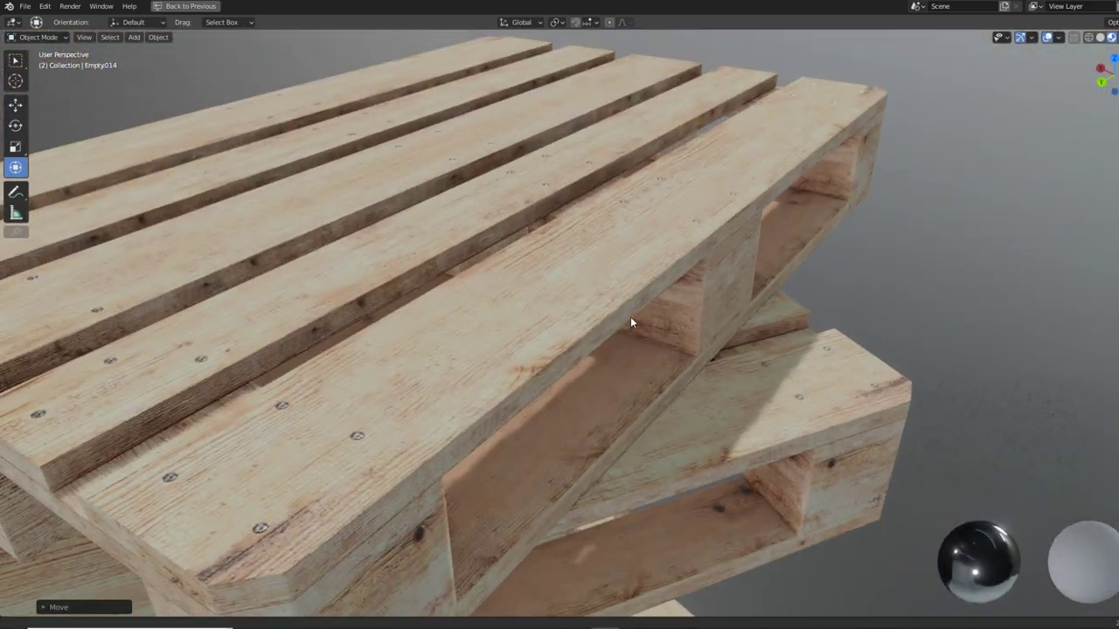
scroll(584, 367, up, 3)
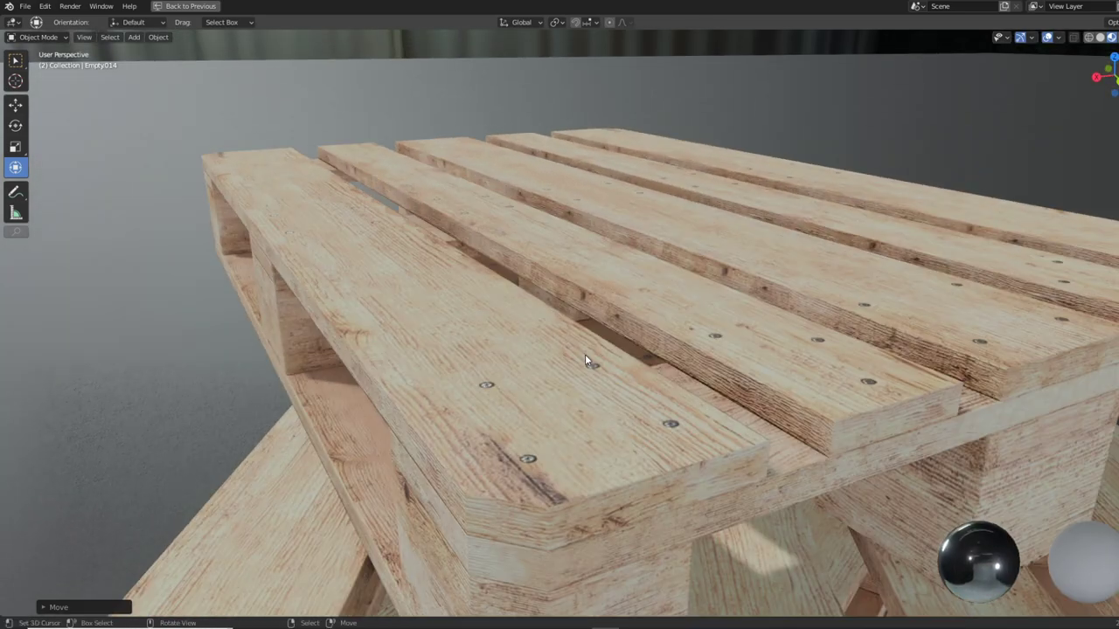